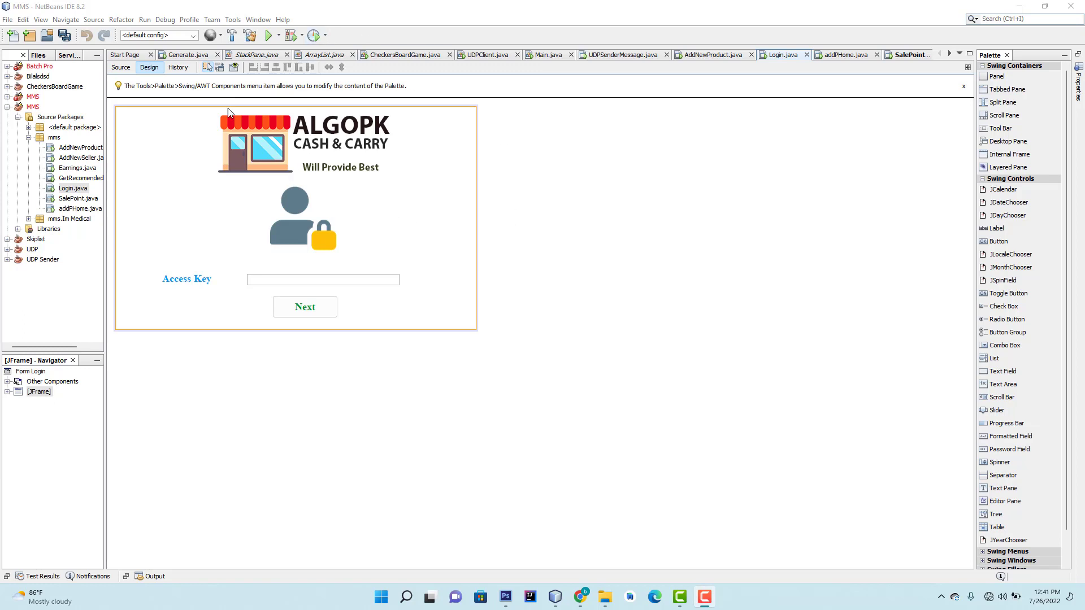
left_click(268, 39)
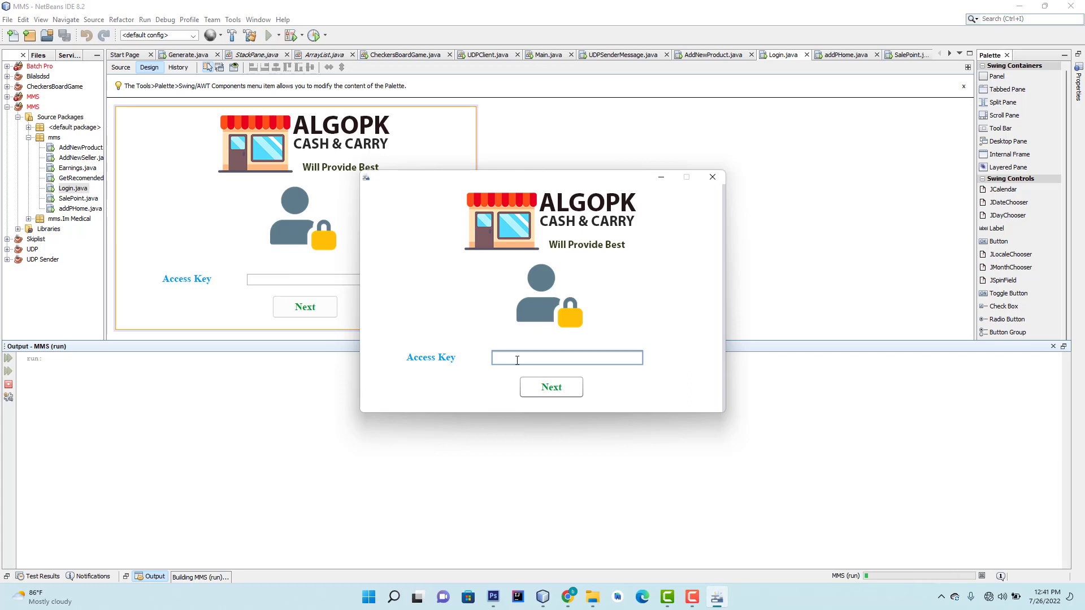
type("1")
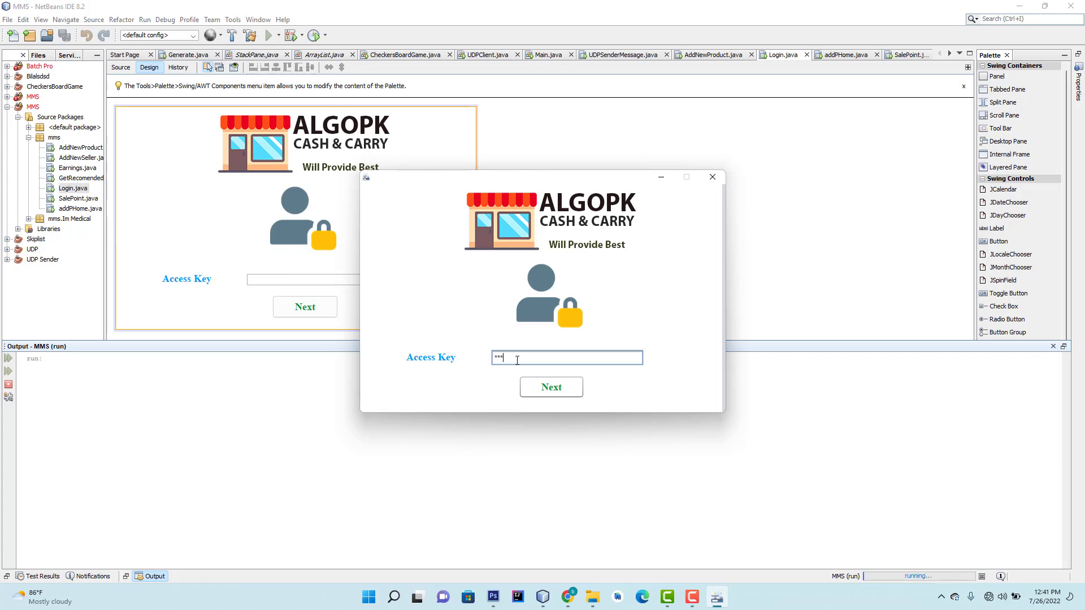
left_click(549, 388)
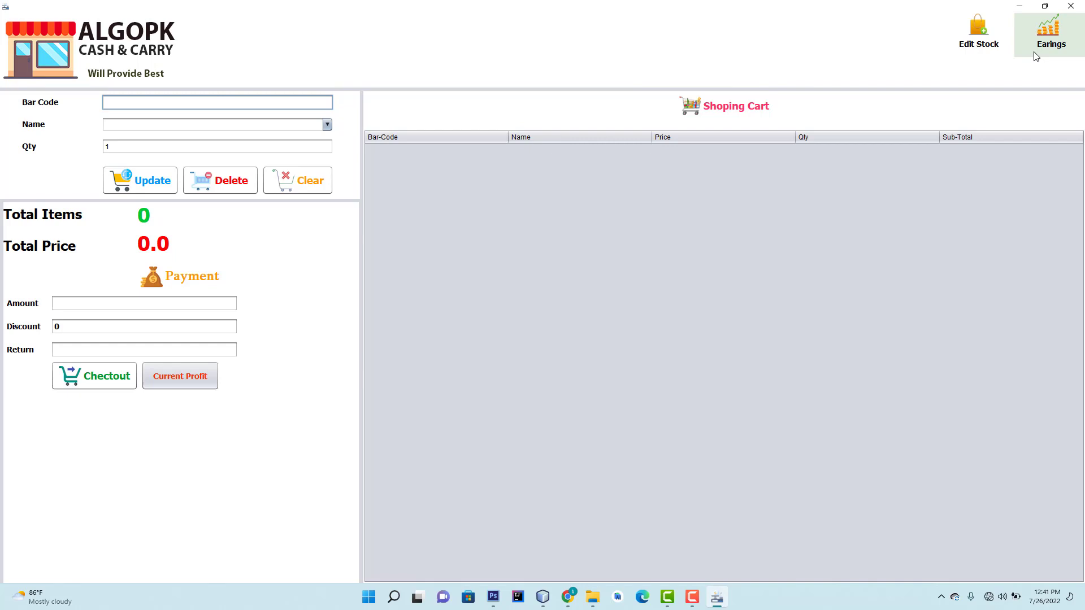
left_click(991, 44)
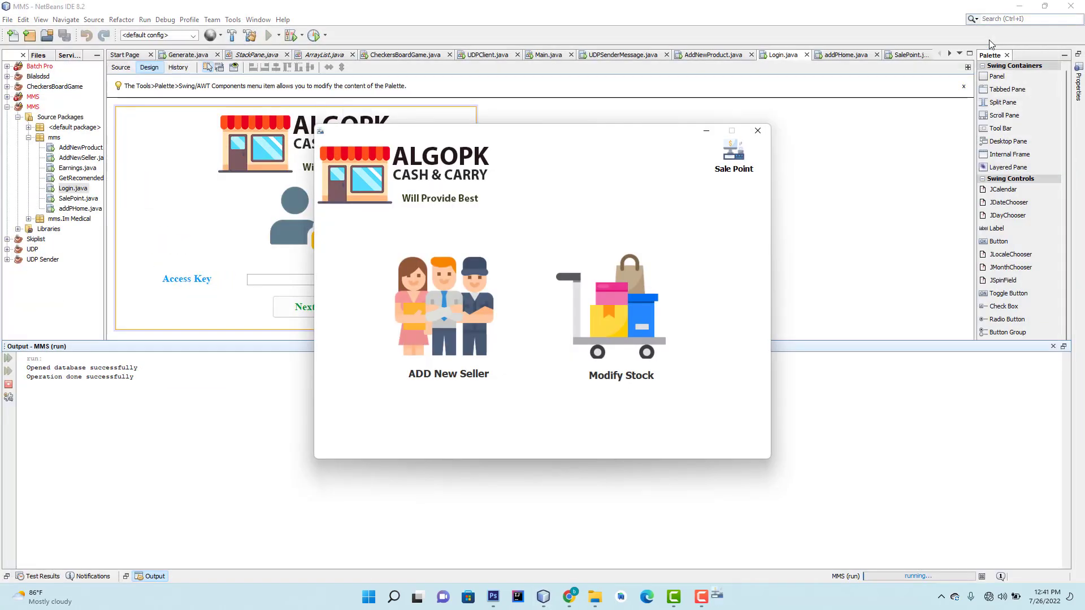
left_click(638, 316)
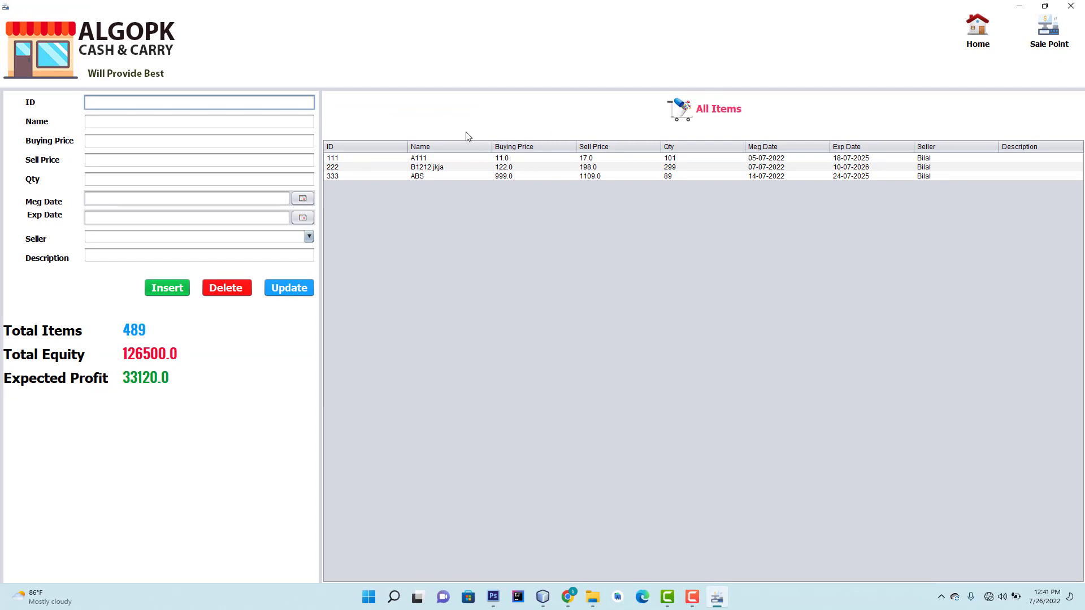
Step: Change item 222's quantity from 299 to 1000 and update it
left_click(429, 170)
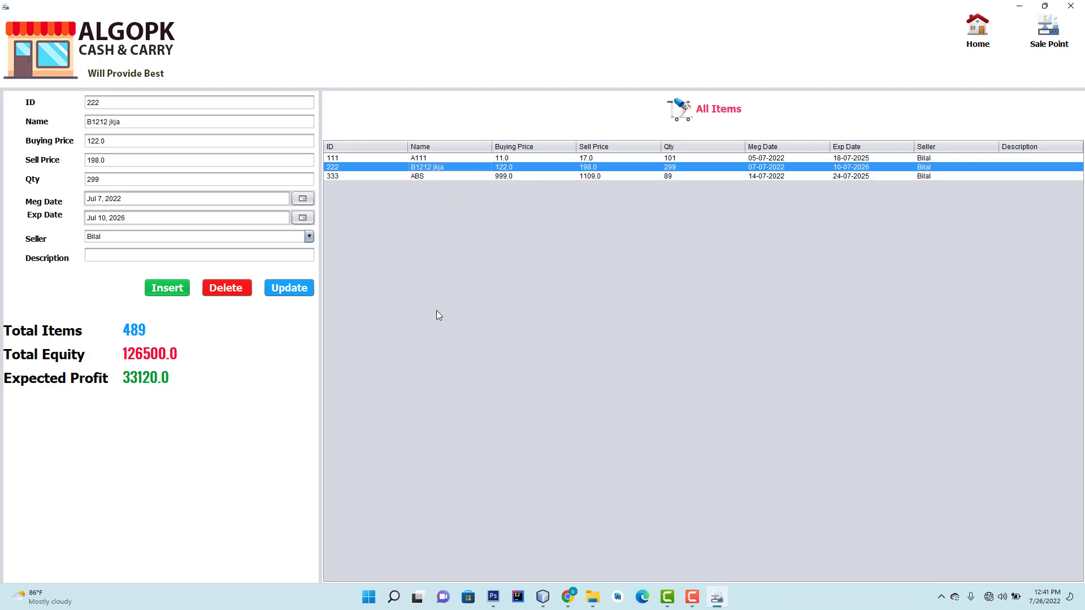
left_click(122, 180)
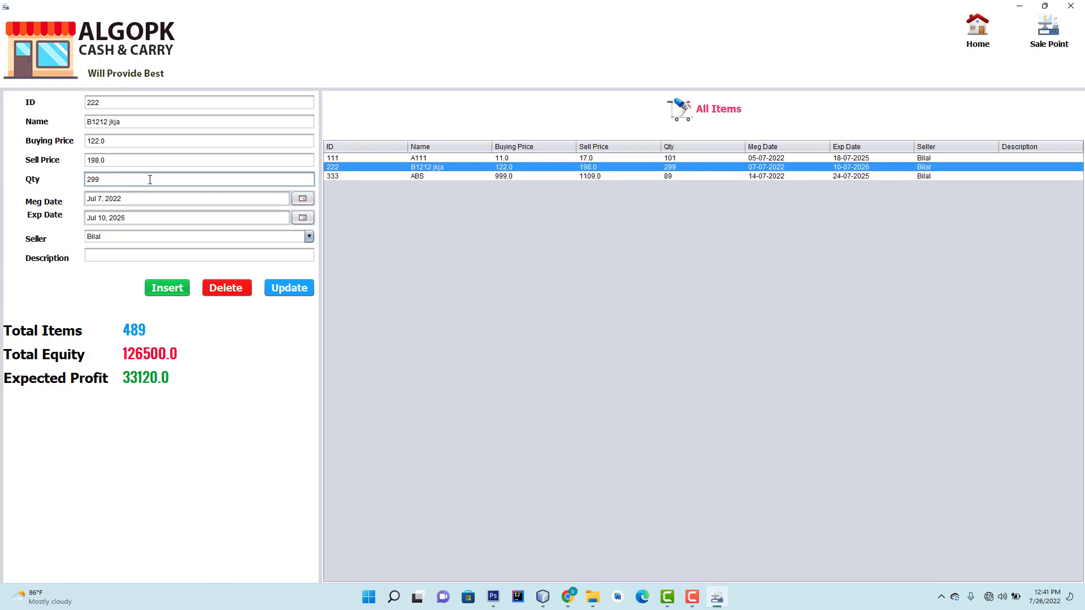
key("BackSpace")
key("BackSpace")
key("BackSpace")
type("000")
left_click(286, 293)
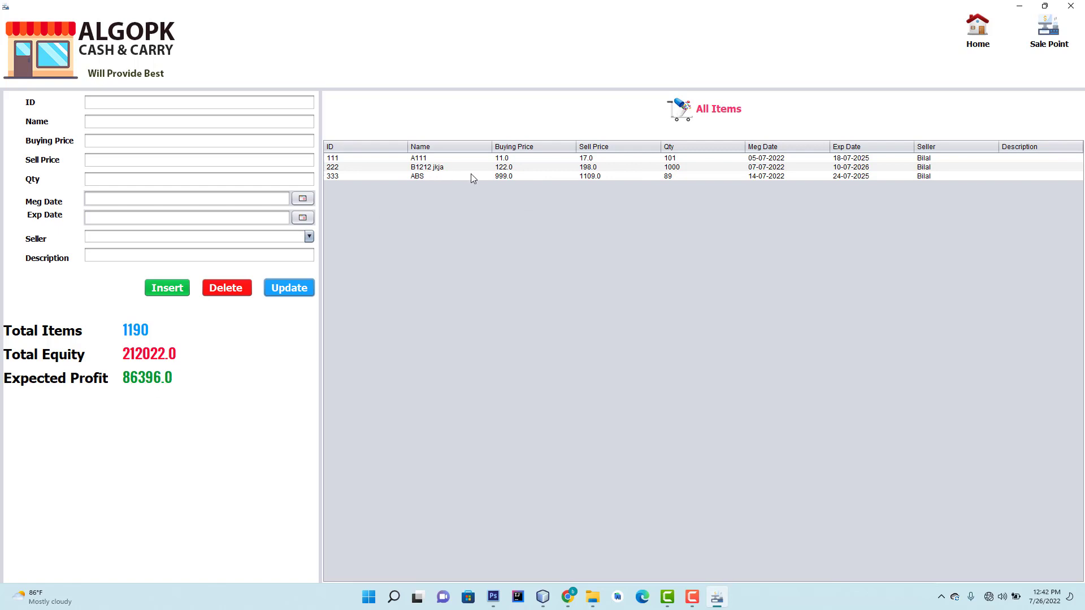
Step: Enter item 444 'A444wer' with buying price 100, selling price 180, quantity 1200
left_click(156, 106)
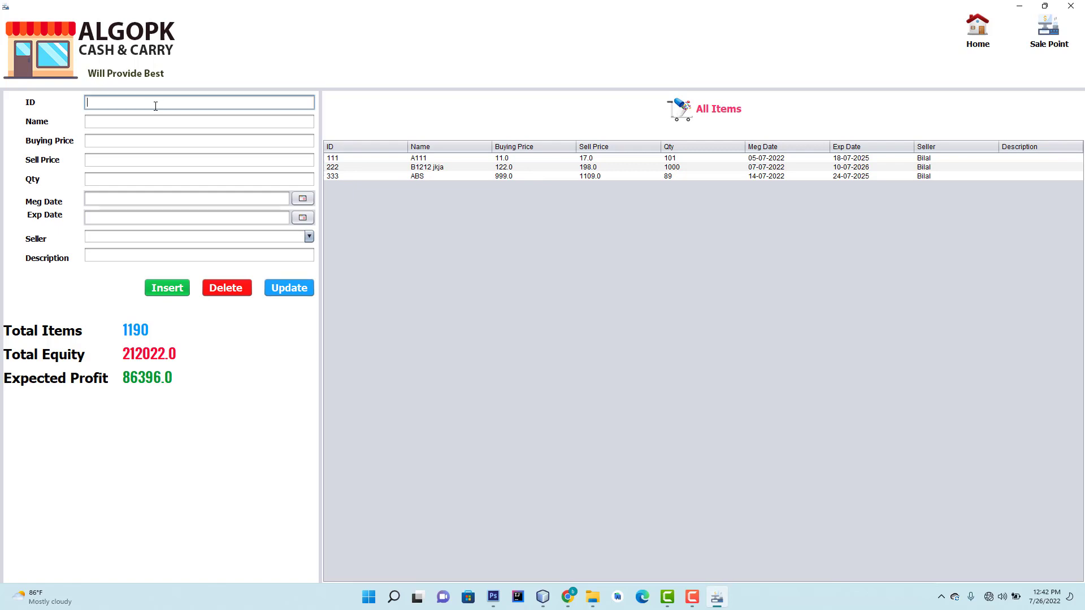
type("444")
left_click(135, 122)
type("A")
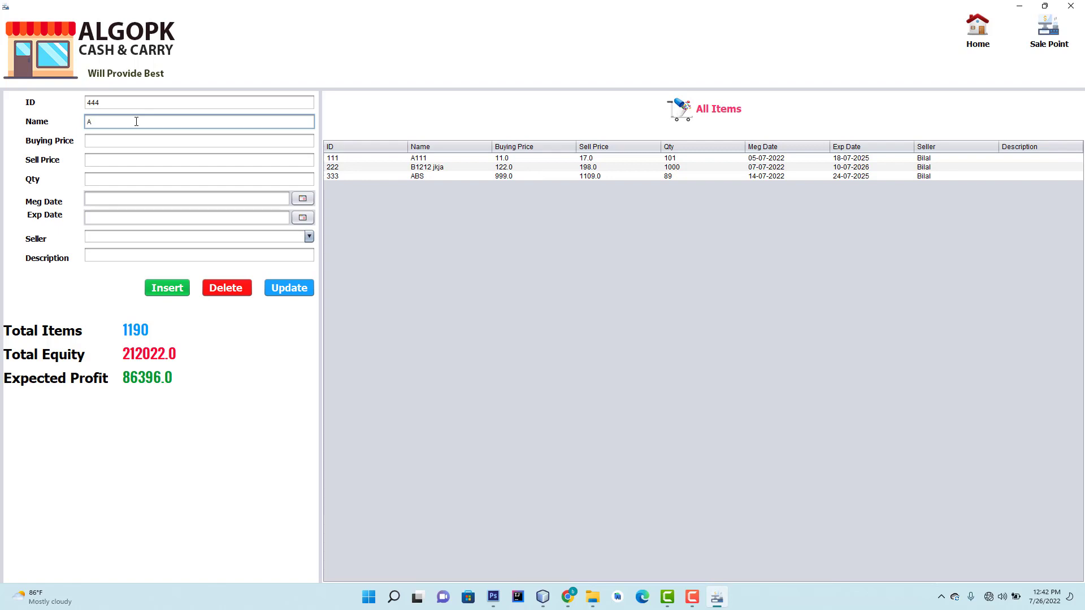
type("444wer")
left_click(136, 136)
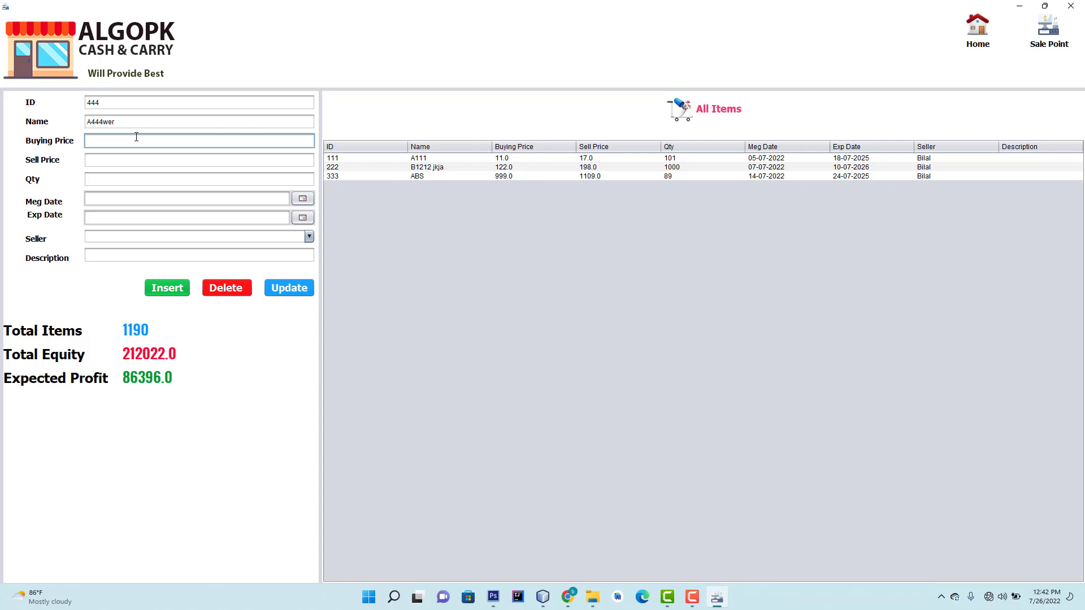
type("100")
left_click(140, 158)
type("1")
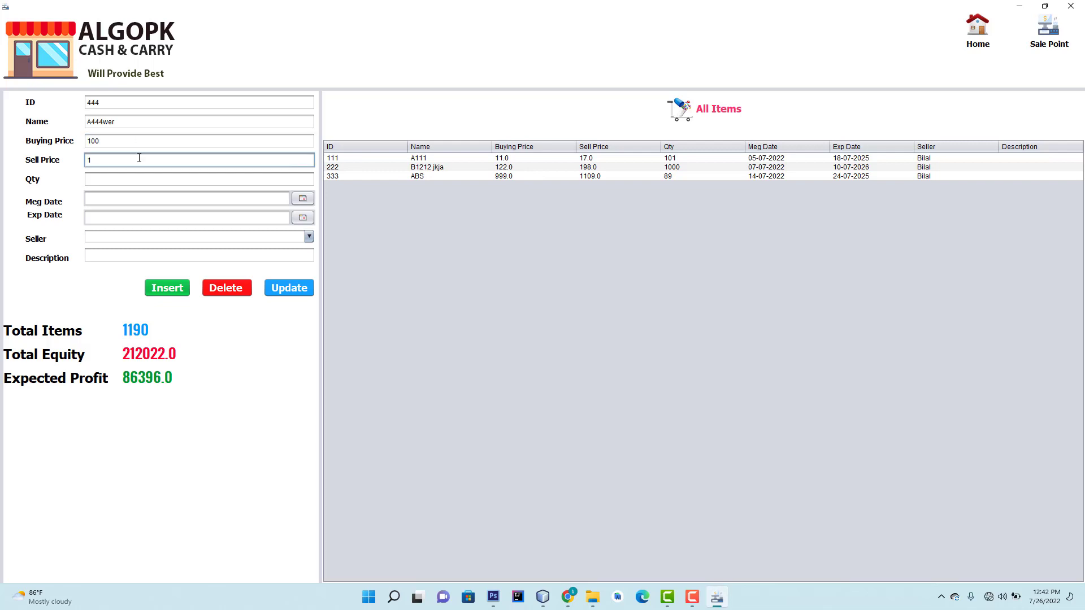
type("80")
left_click(126, 180)
type("2")
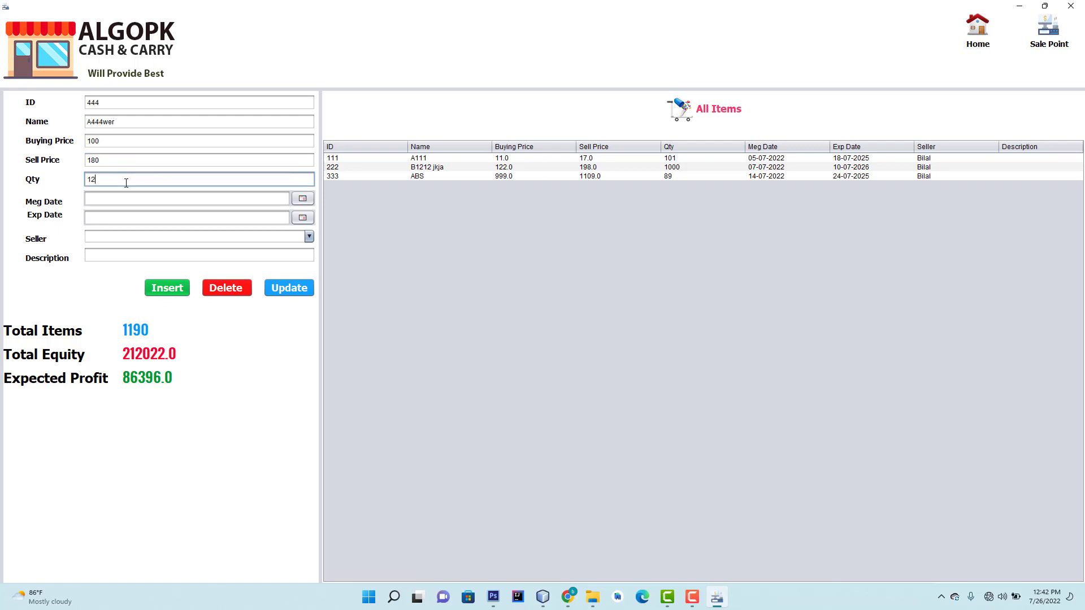
type("00")
Step: Set manufacture date Jul 8, 2022 and expiry Jul 24, 2026, choose the seller, and insert the item
left_click(302, 199)
left_click(272, 263)
left_click(302, 217)
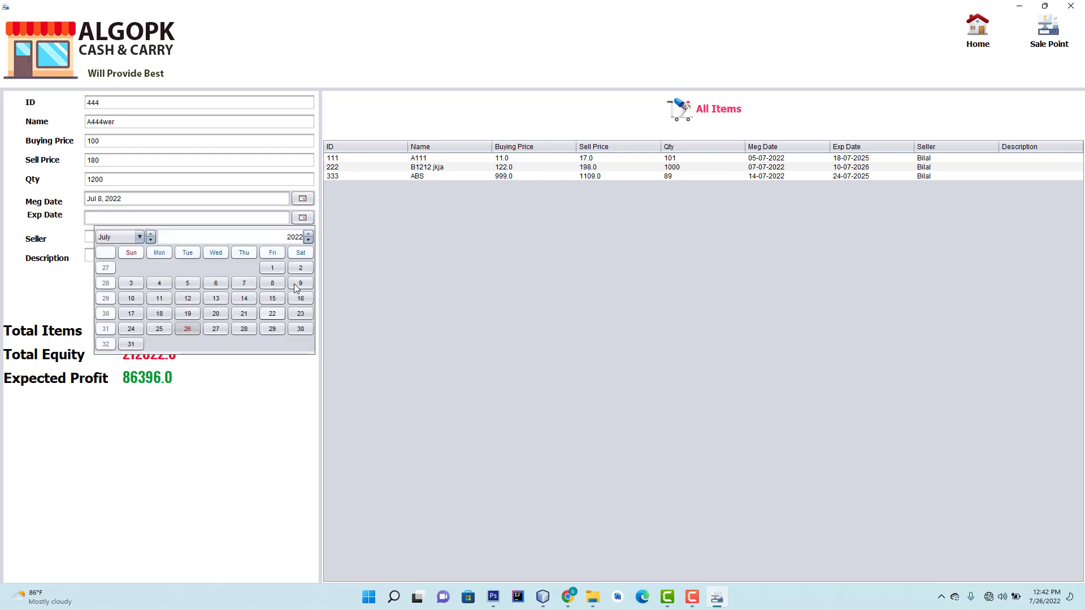
left_click(309, 234)
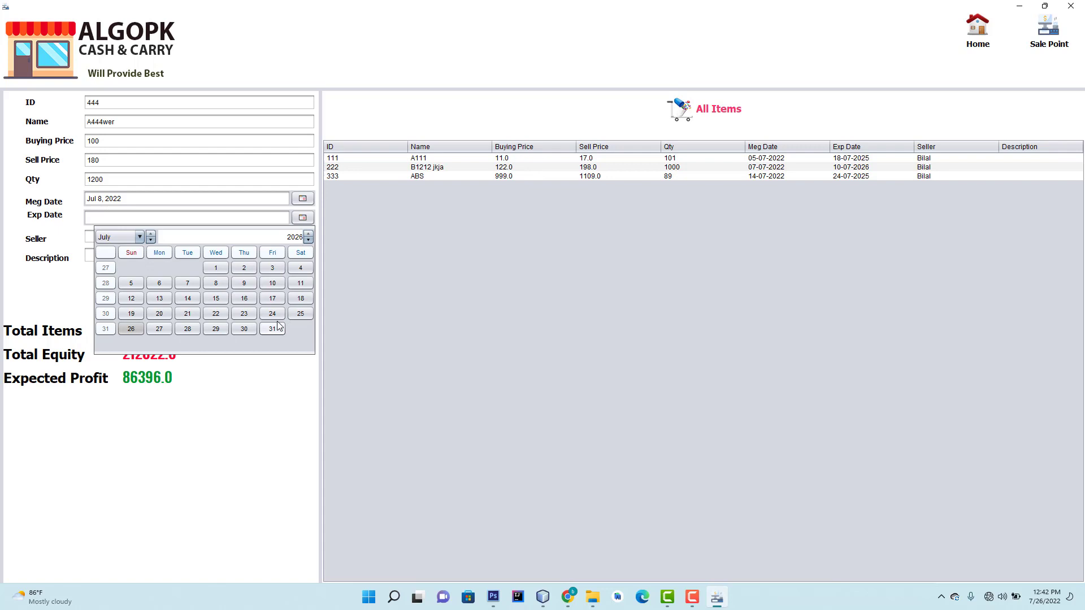
left_click(272, 313)
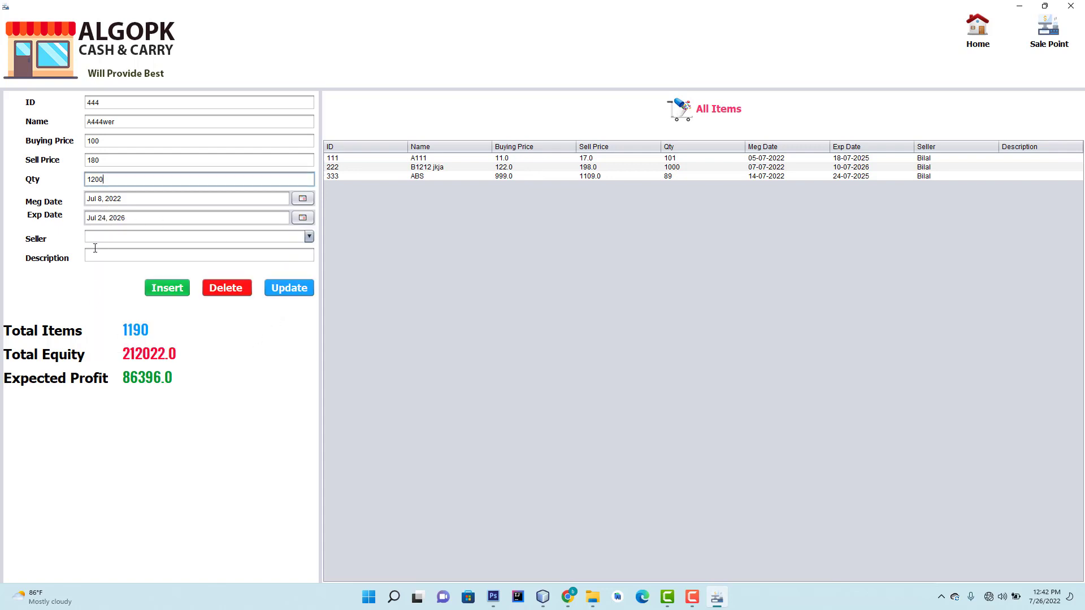
left_click(309, 237)
left_click(223, 261)
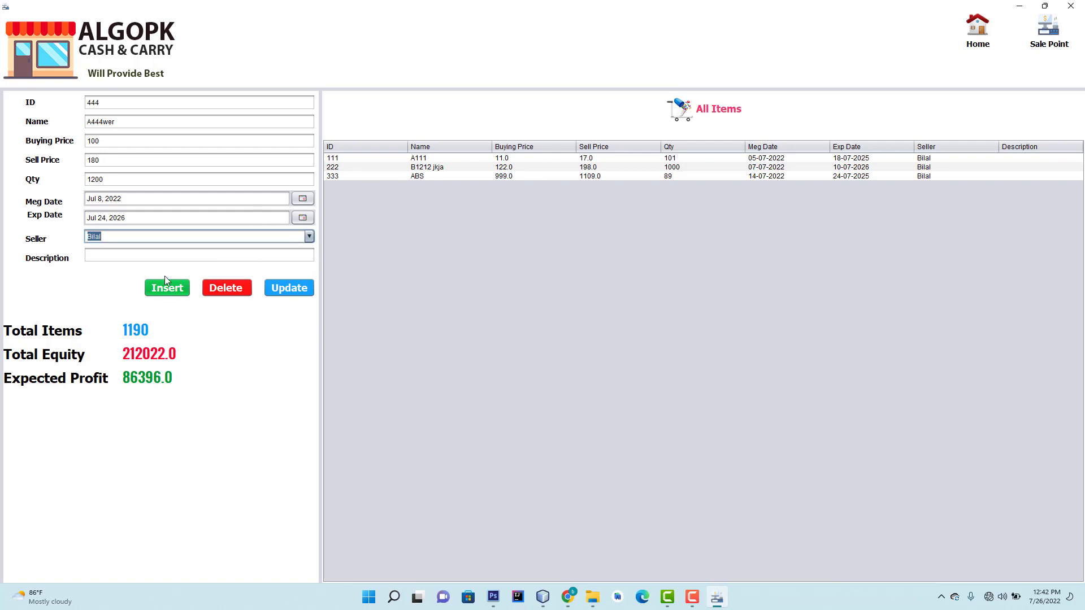
left_click(171, 288)
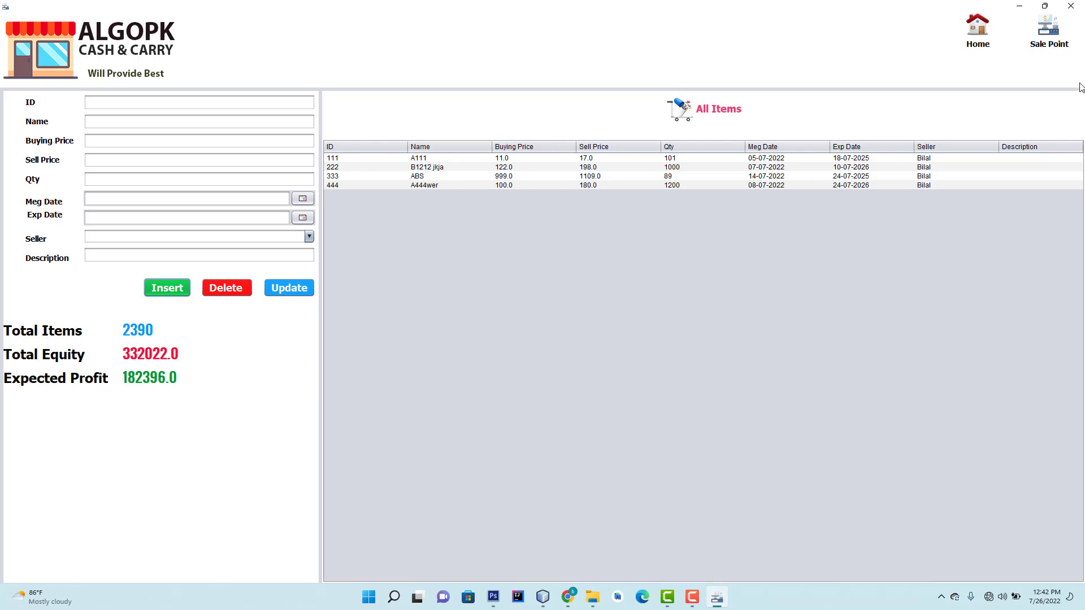
Step: On the sales screen, scan bar codes 111, 222, 333 and 444 into the cart
left_click(1026, 38)
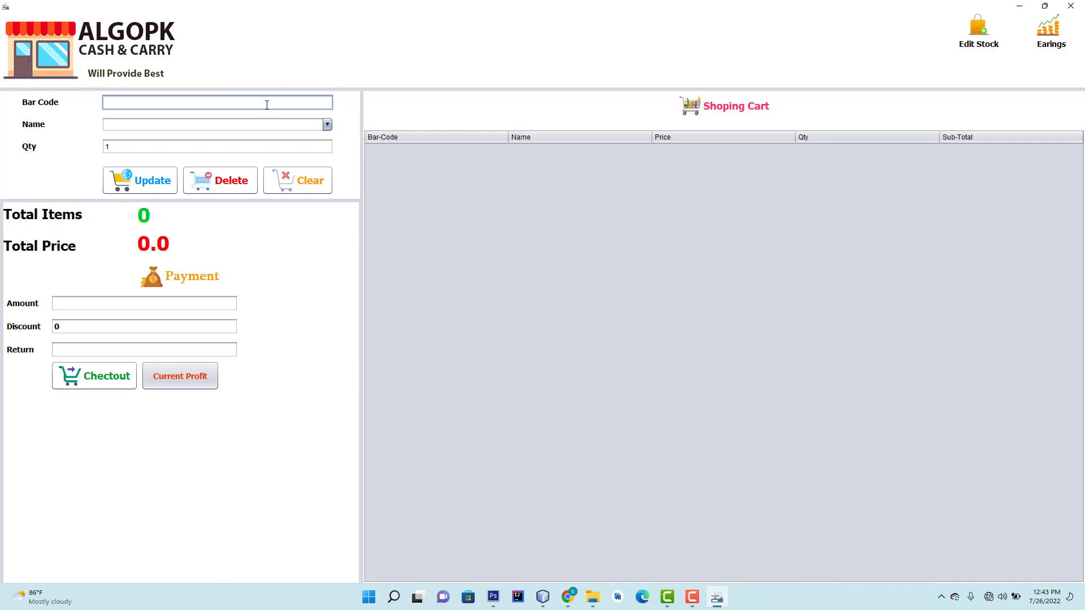
type("11")
type("1")
key("Return")
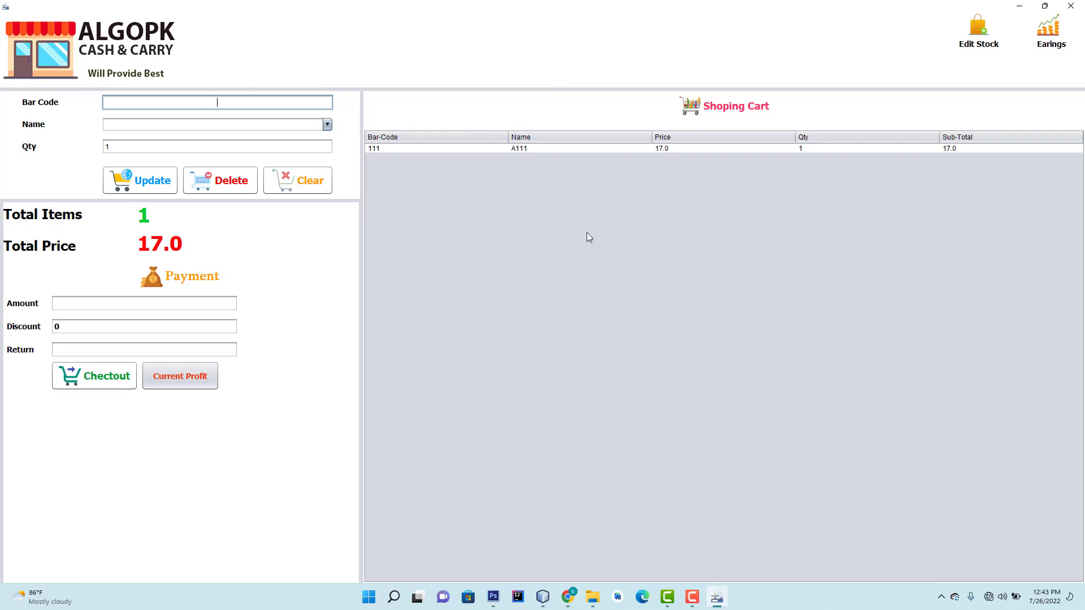
type("222")
key("Return")
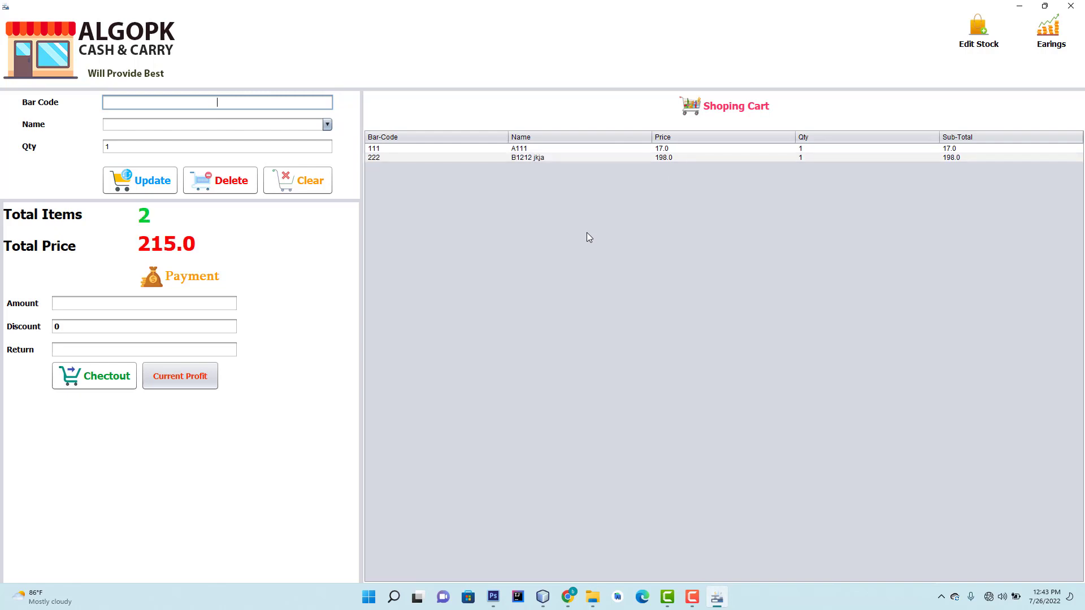
type("33")
key("Return")
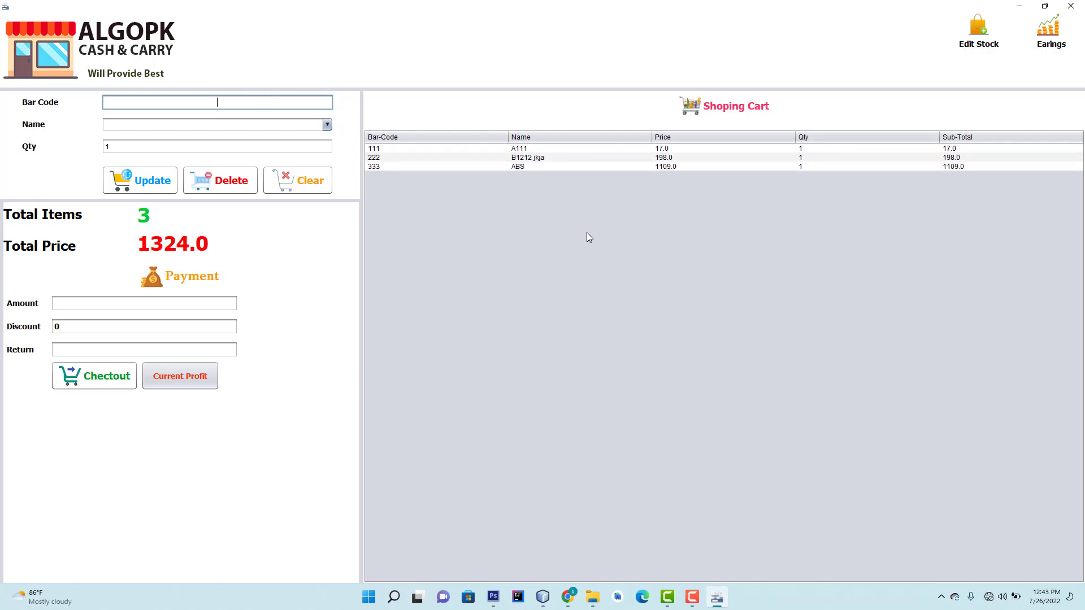
type("44")
key("Return")
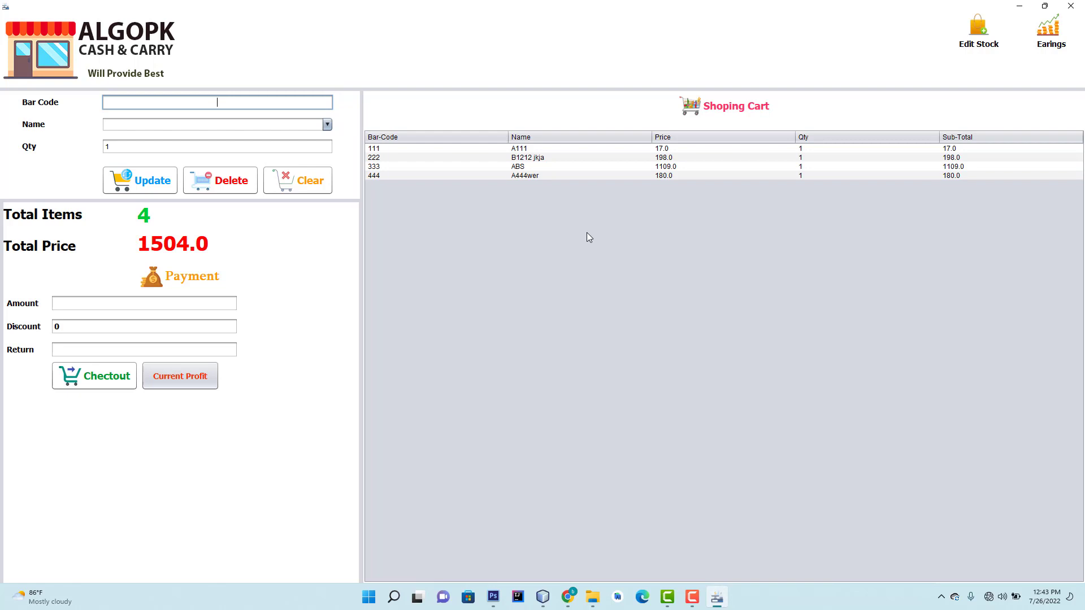
Step: Delete A111 from the cart, then try setting ABS to 111 and dismiss the stock warning
left_click(444, 150)
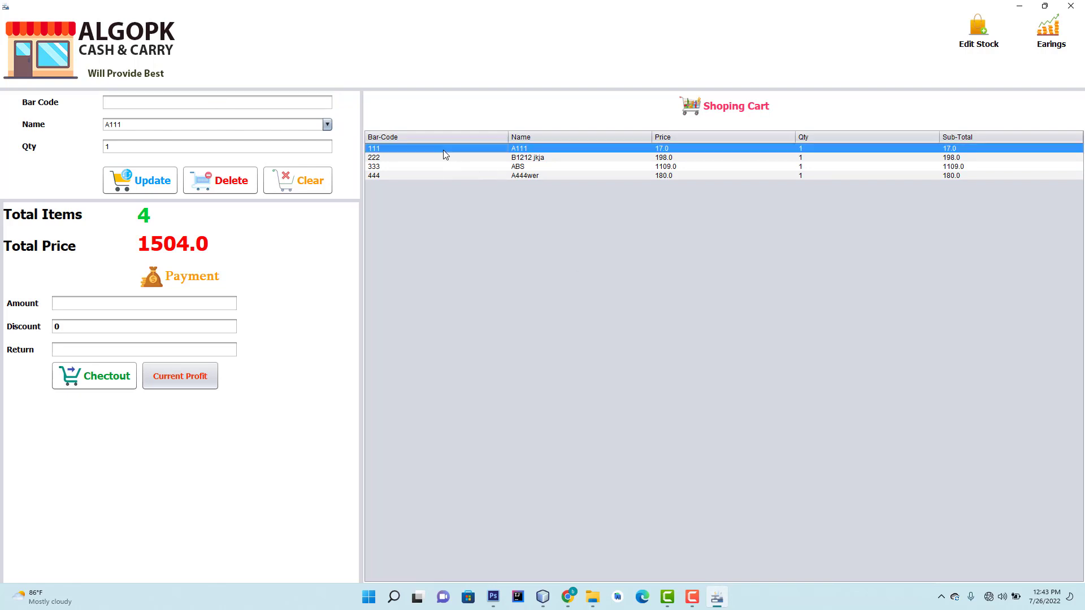
left_click(216, 180)
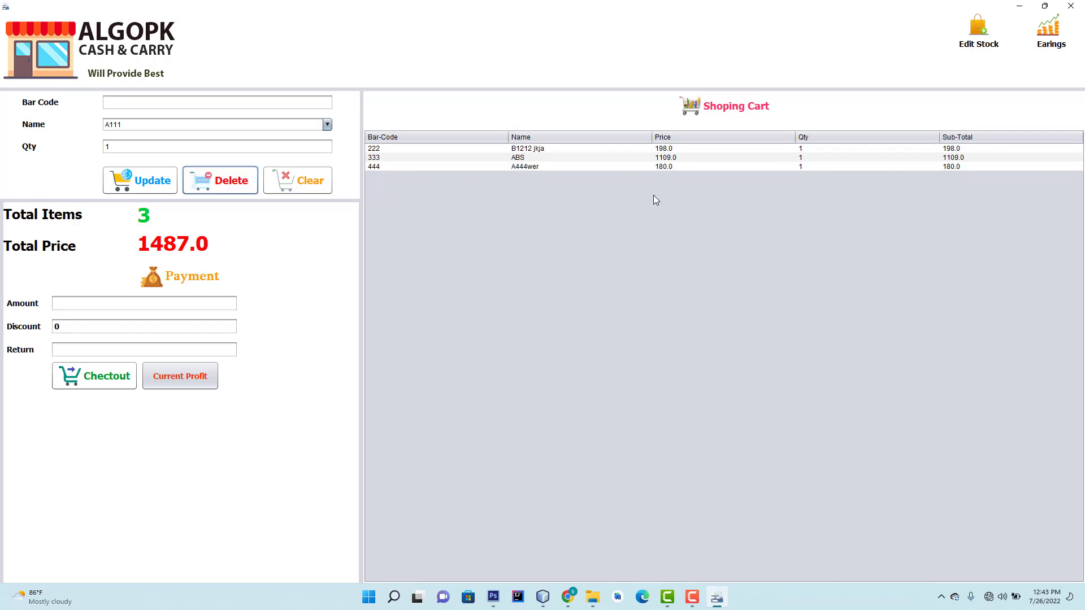
left_click(521, 157)
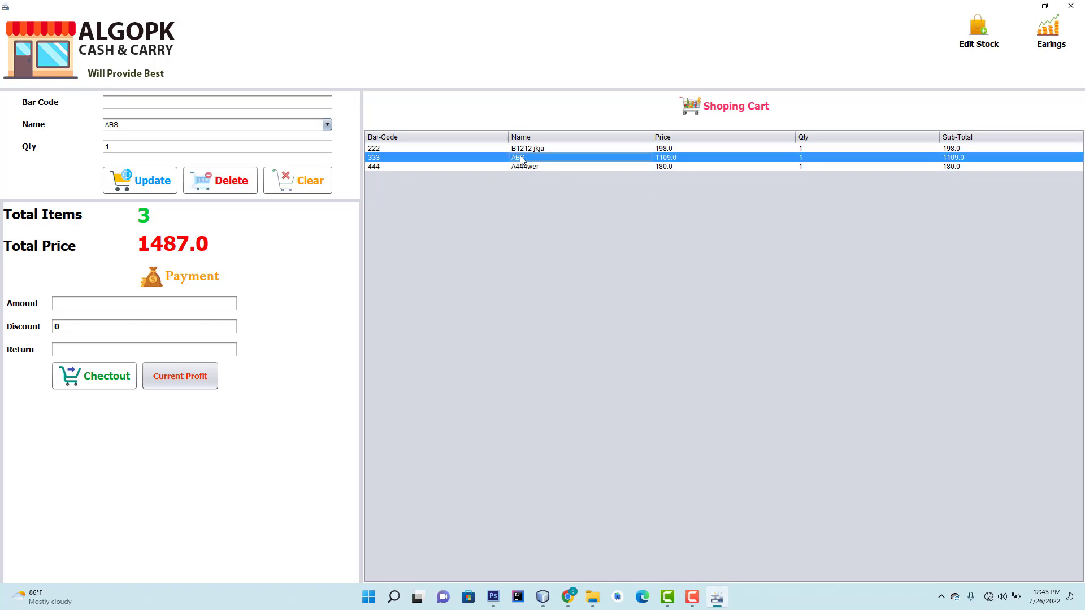
left_click(127, 143)
type("11")
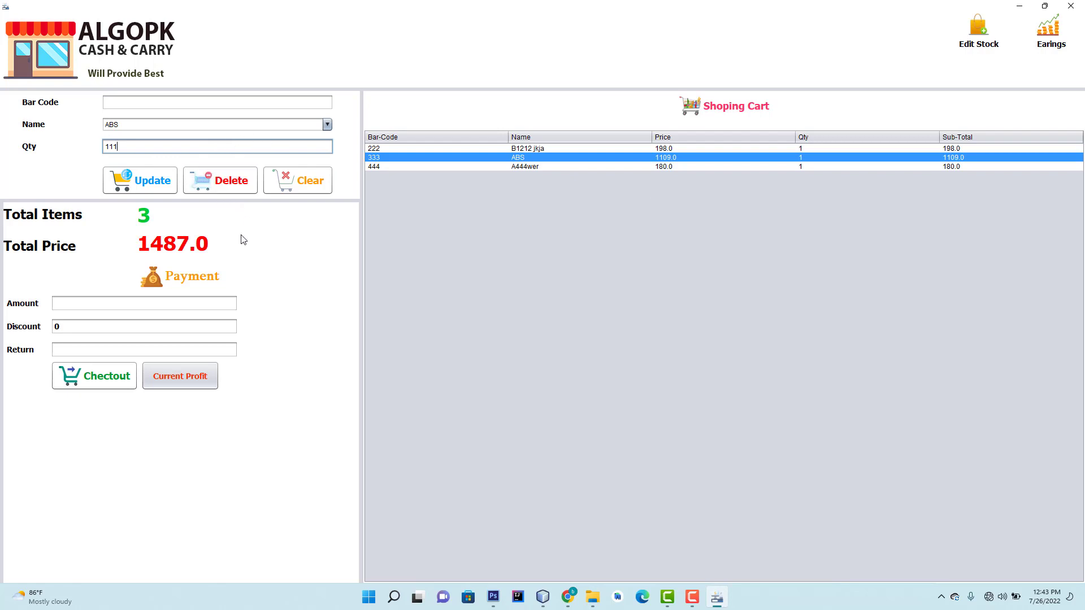
left_click(130, 173)
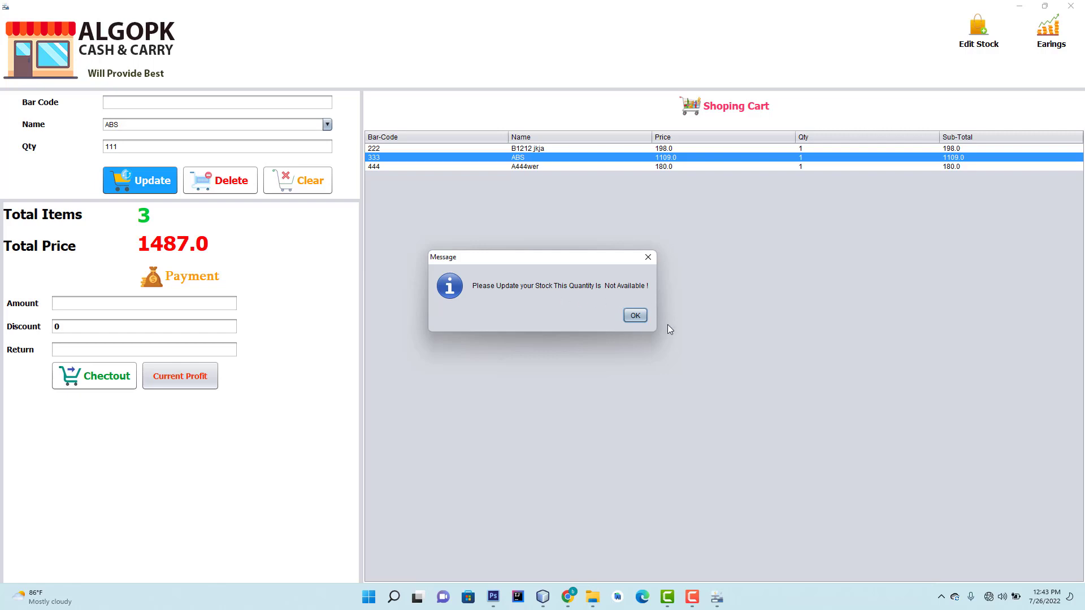
left_click(634, 318)
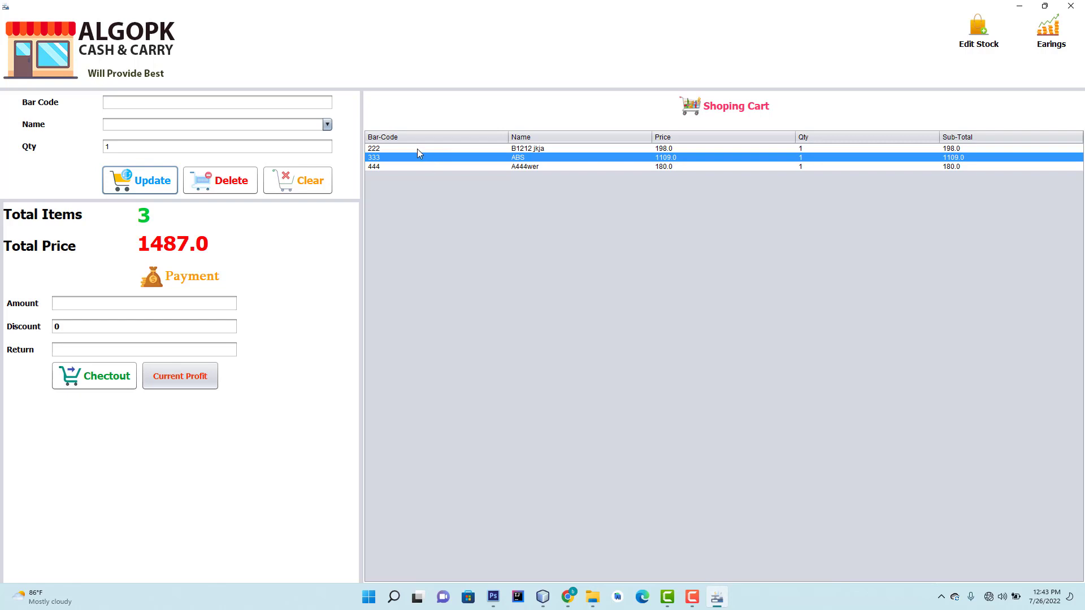
Step: Set the ABS quantity in the cart to 10 units
left_click(400, 162)
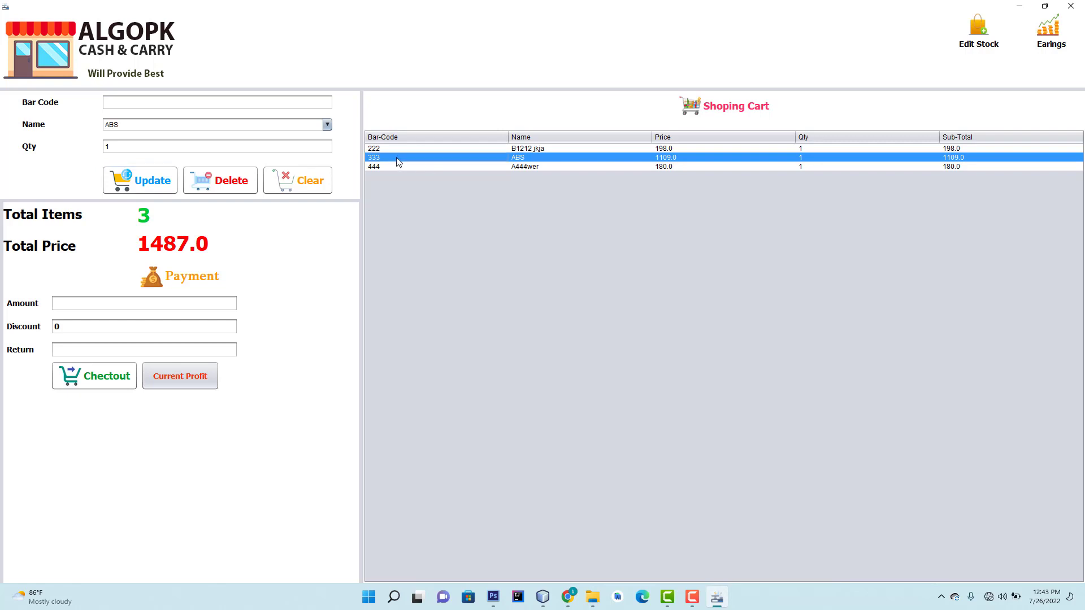
left_click(164, 151)
type("0")
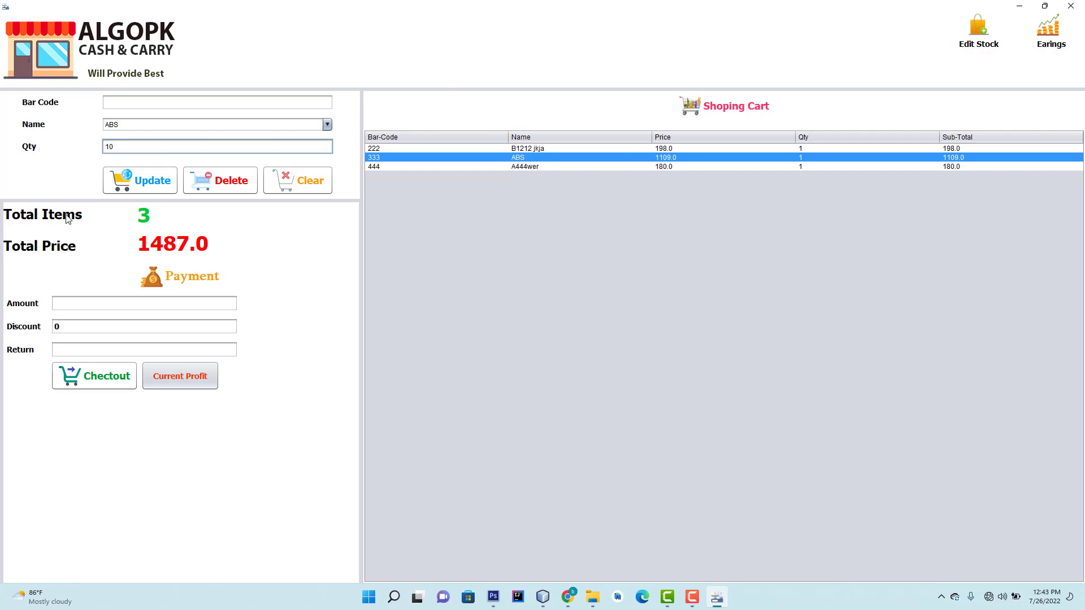
left_click(140, 184)
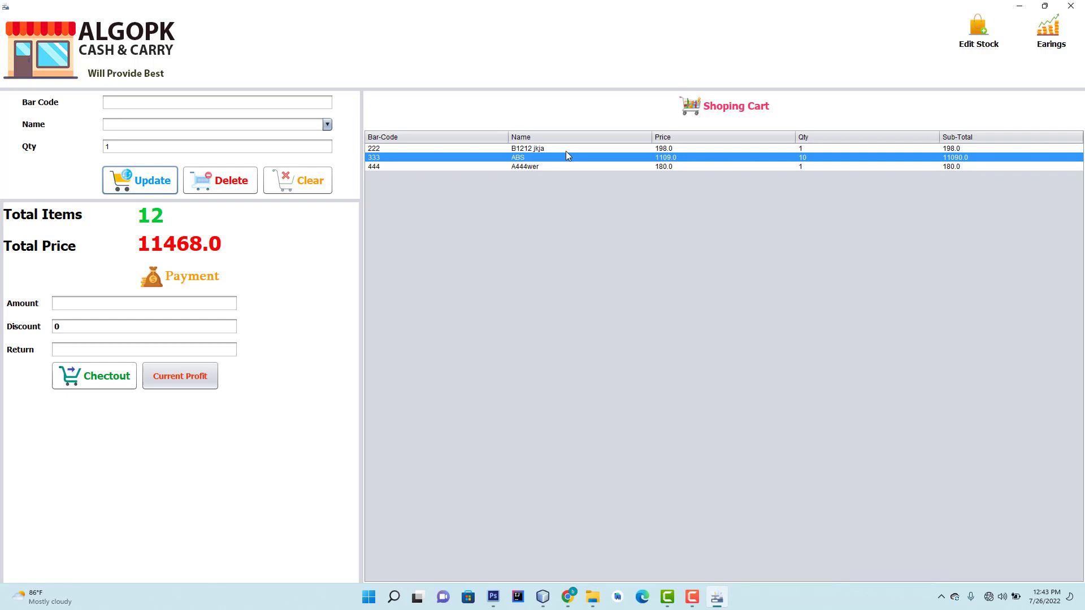
Step: Check the current profit of 1256.0 and close the message
left_click(183, 380)
left_click(184, 379)
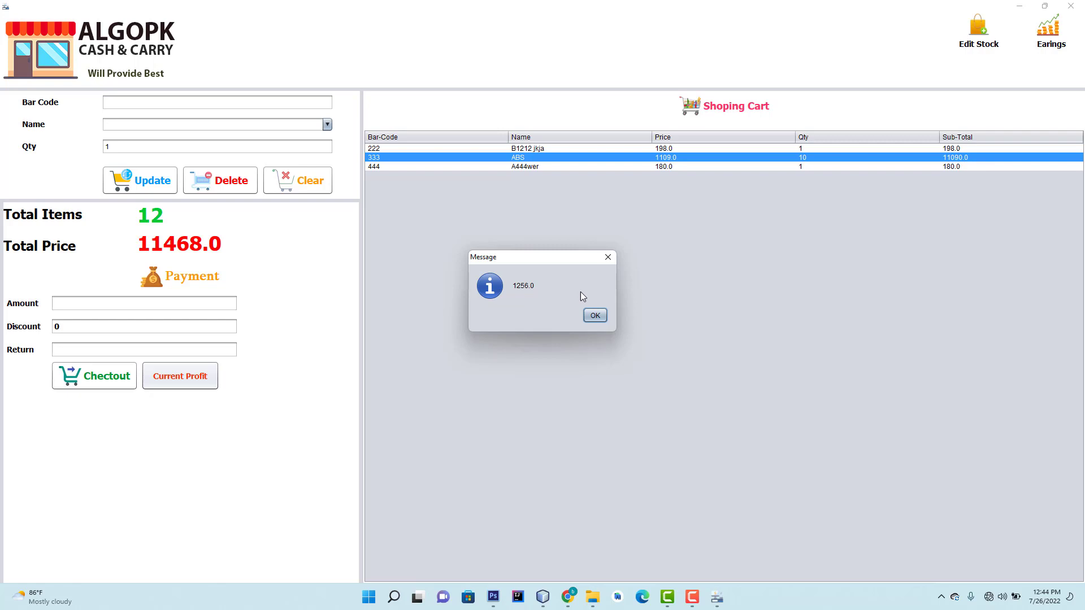
left_click(597, 316)
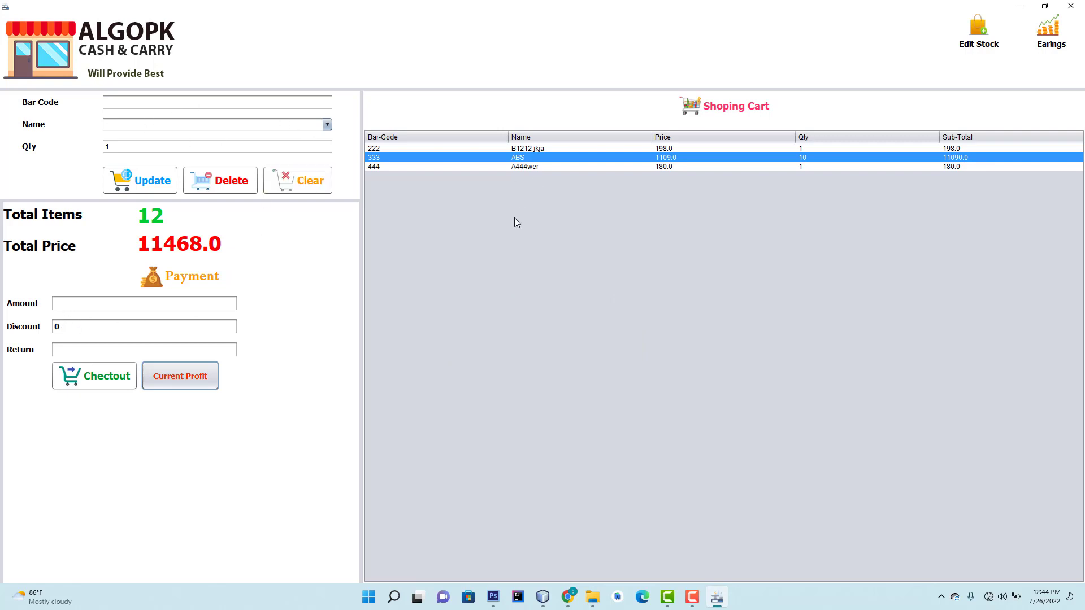
Step: Set A444wer's quantity in the cart to 100
left_click(518, 168)
left_click(116, 149)
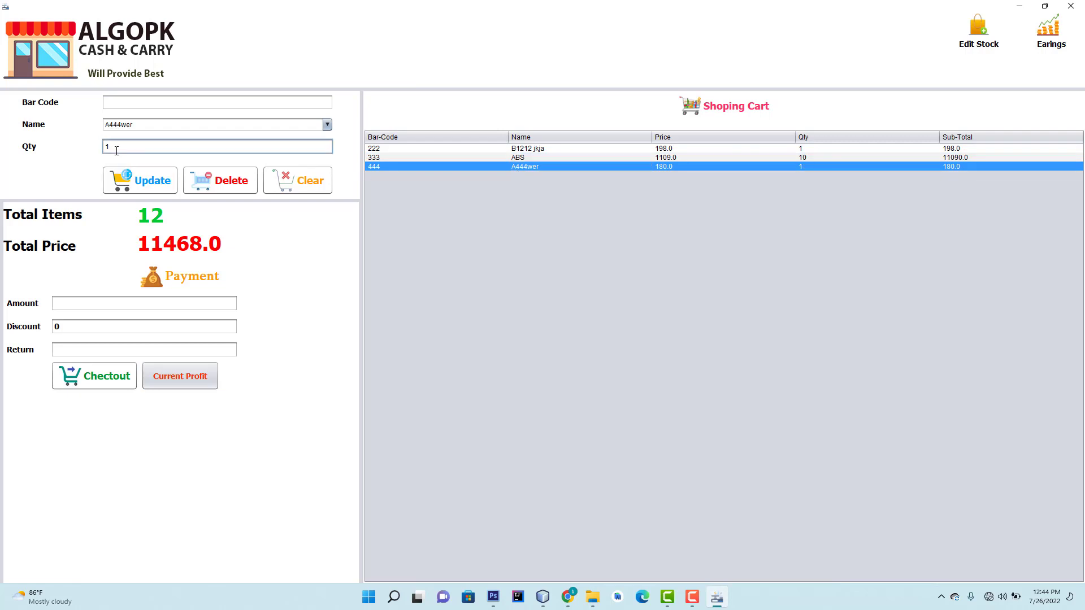
type("00")
left_click(147, 178)
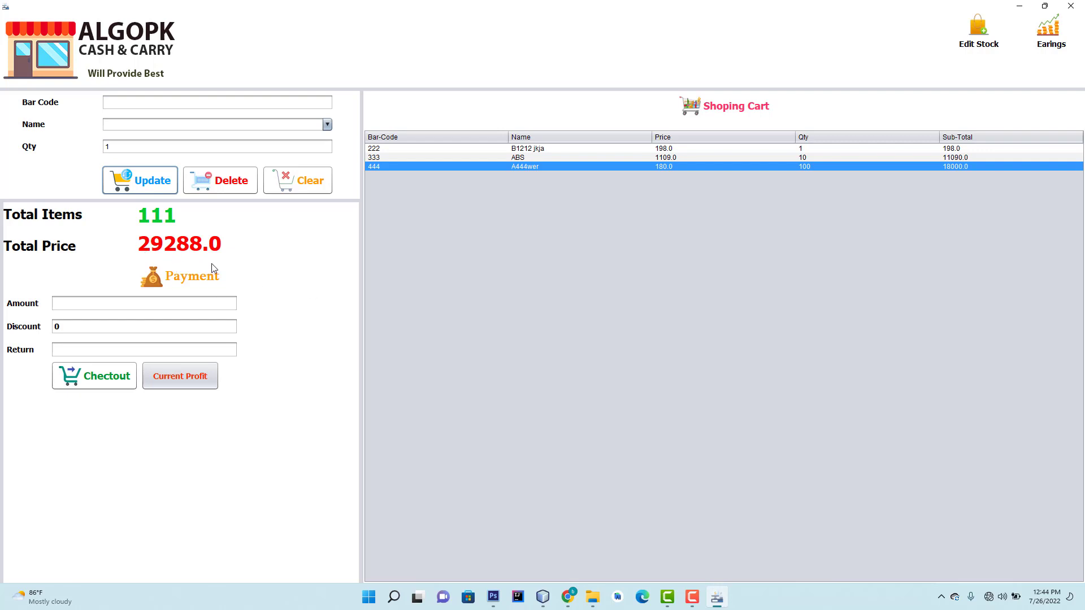
Step: Enter a 30000 payment, check the 9176.0 profit, and enter a 3000 discount
left_click(73, 308)
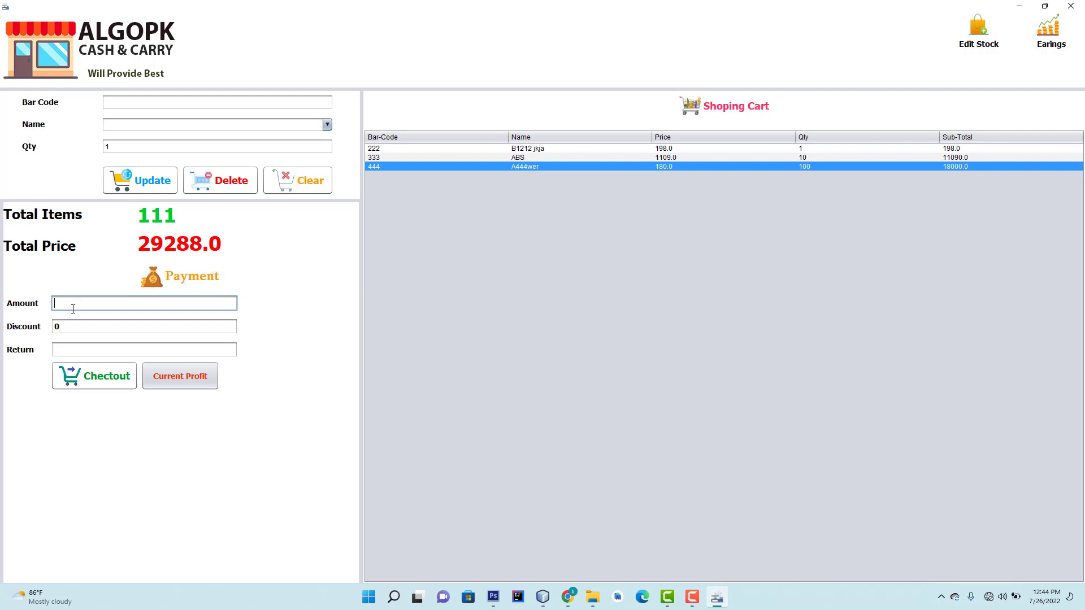
type("30000")
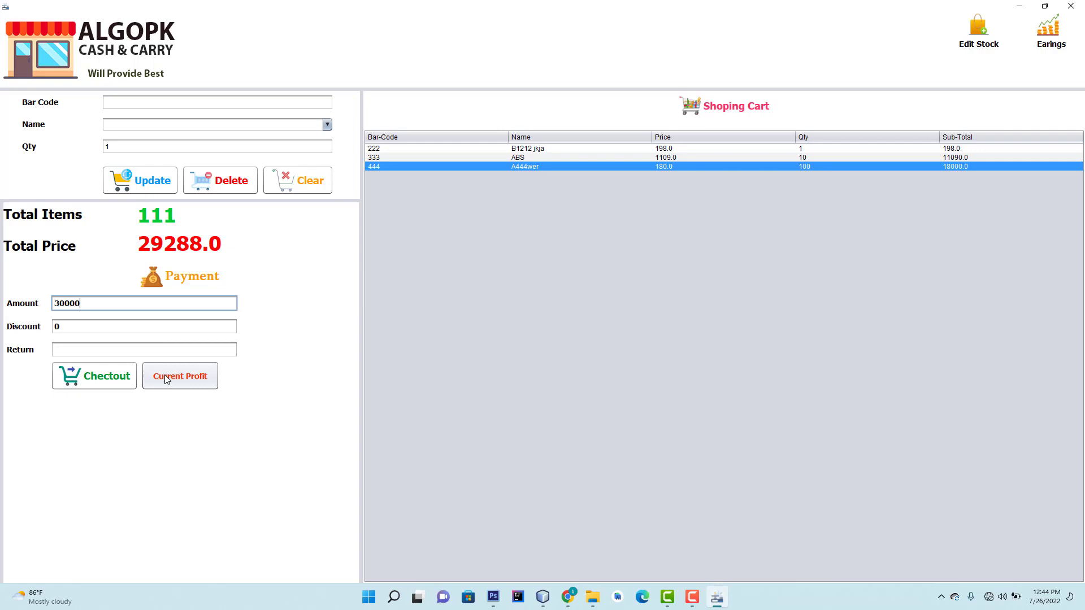
left_click(180, 387)
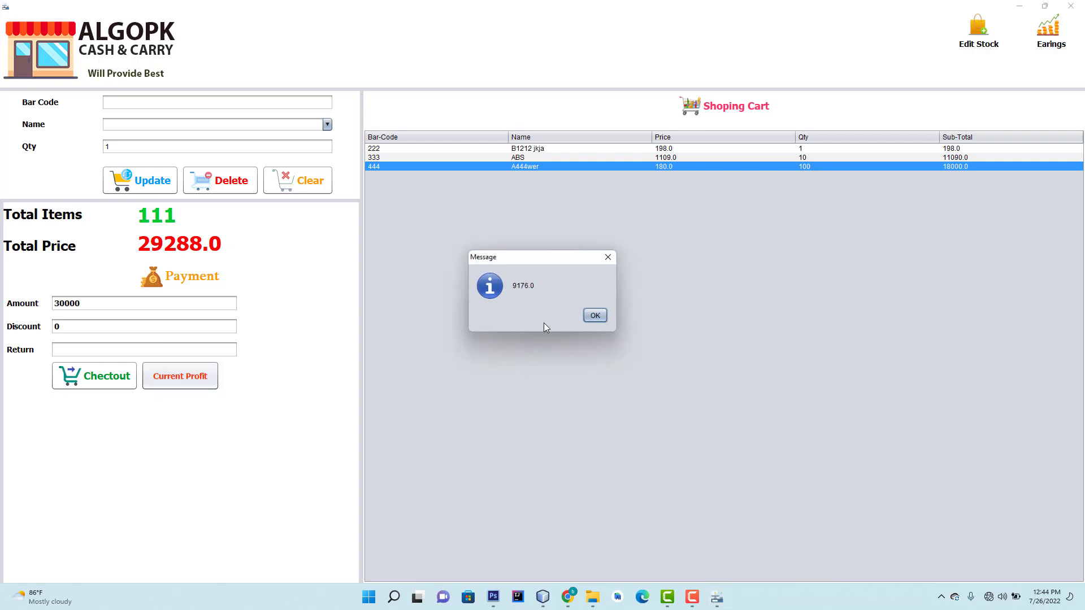
left_click(595, 316)
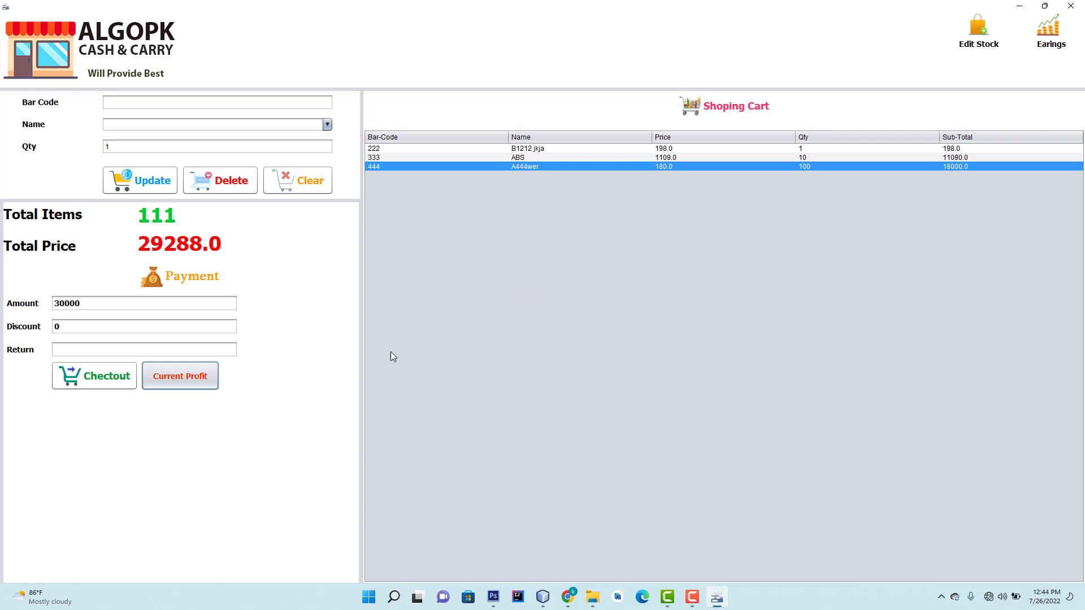
left_click(79, 331)
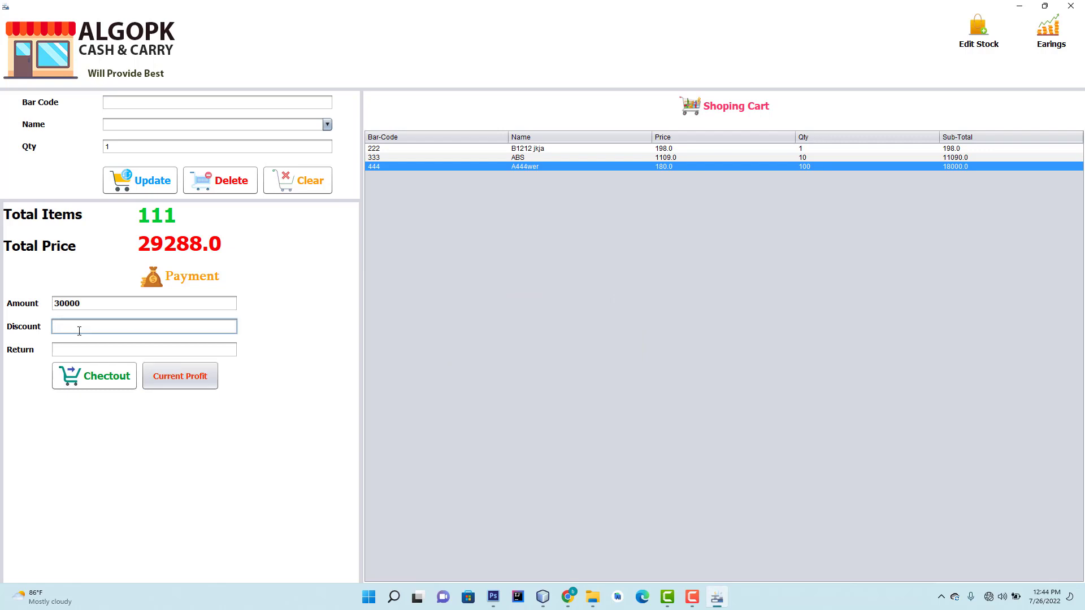
type("300")
type("0")
Step: Check out, confirm the purchase and bill printing, and save the PDF as Bill01
left_click(106, 379)
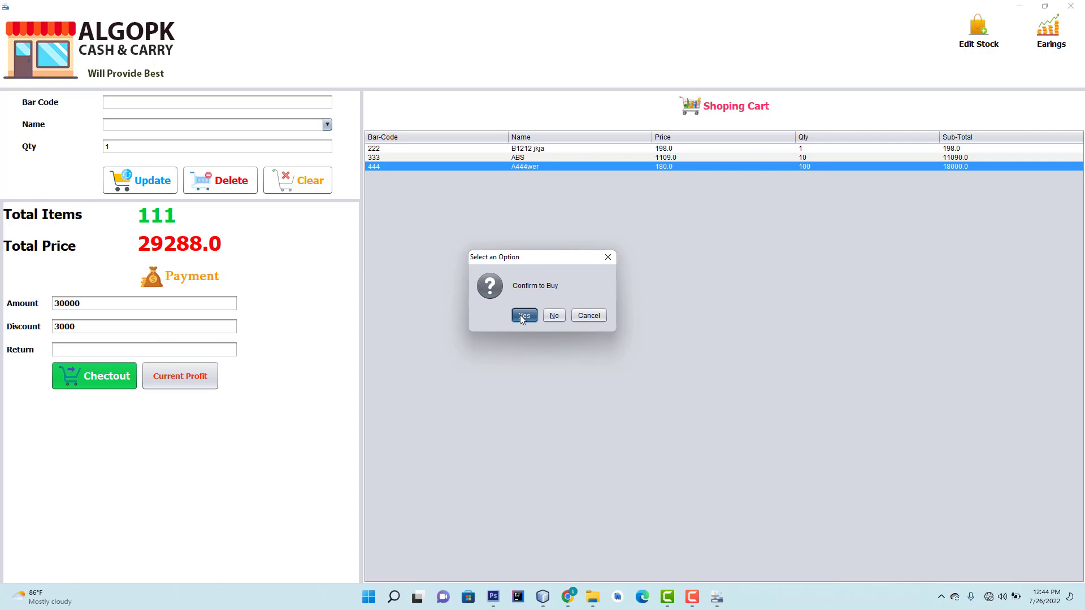
left_click(520, 315)
left_click(526, 319)
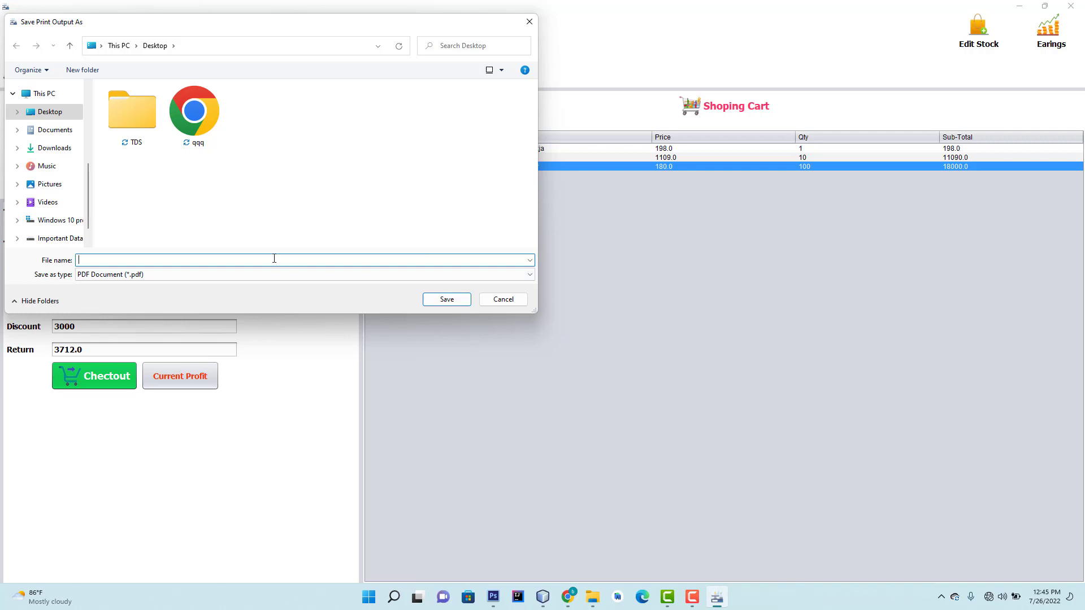
type("Bill01")
left_click(436, 302)
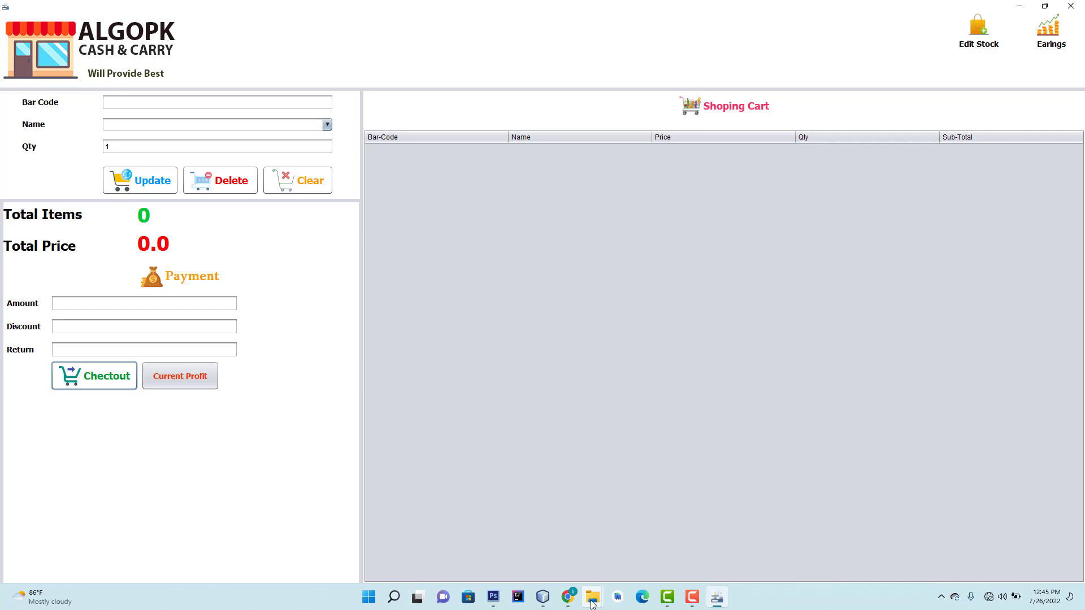
mouse_move(592, 598)
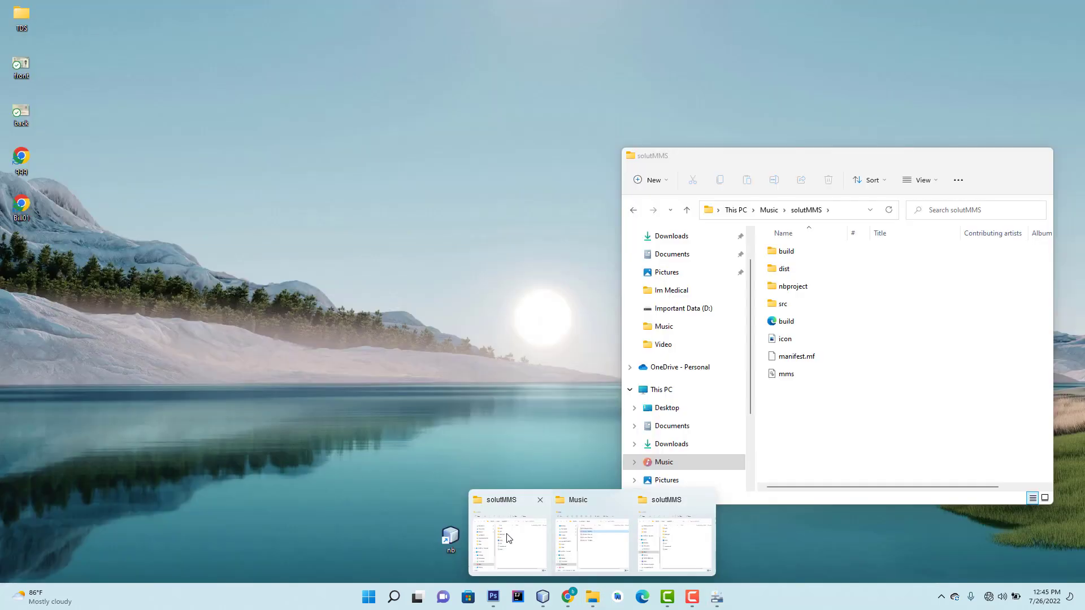
Step: Open Bill01 from the Desktop folder in Chrome to review it
left_click(507, 538)
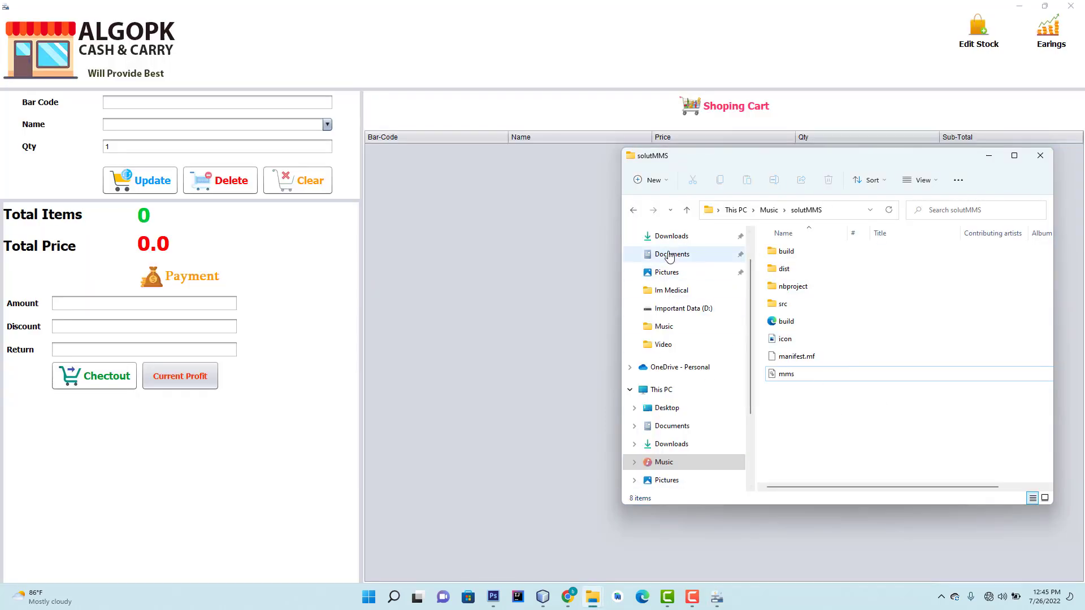
left_click(667, 408)
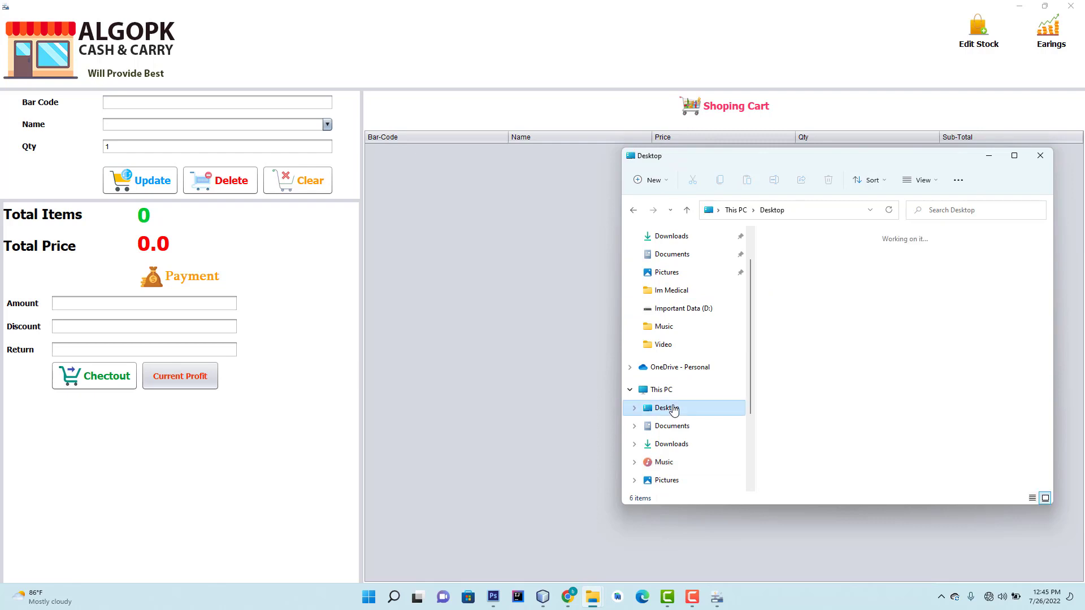
double_click(940, 270)
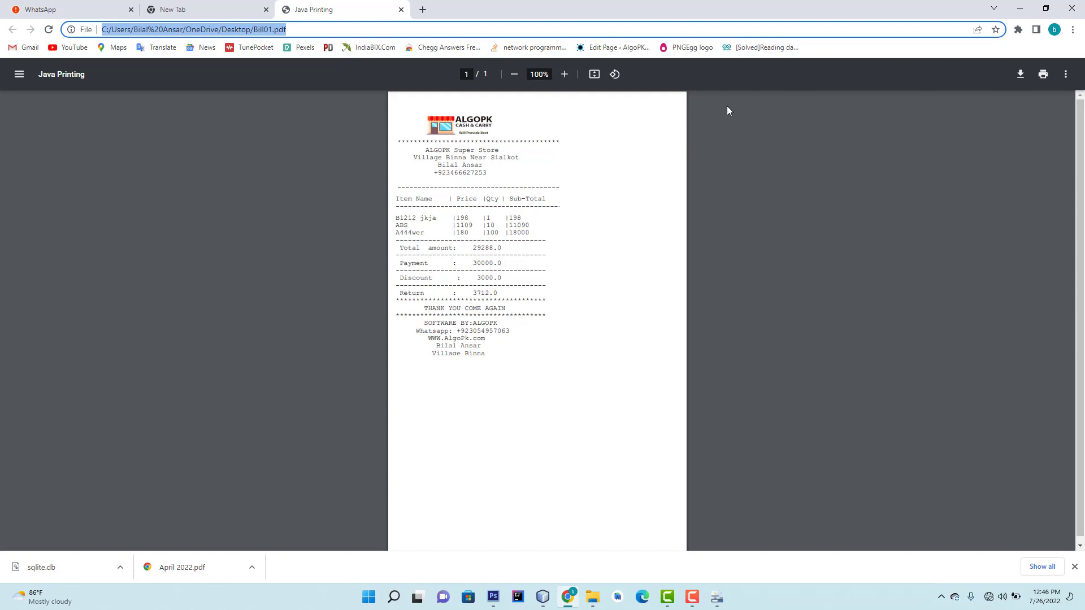
left_click(1028, 12)
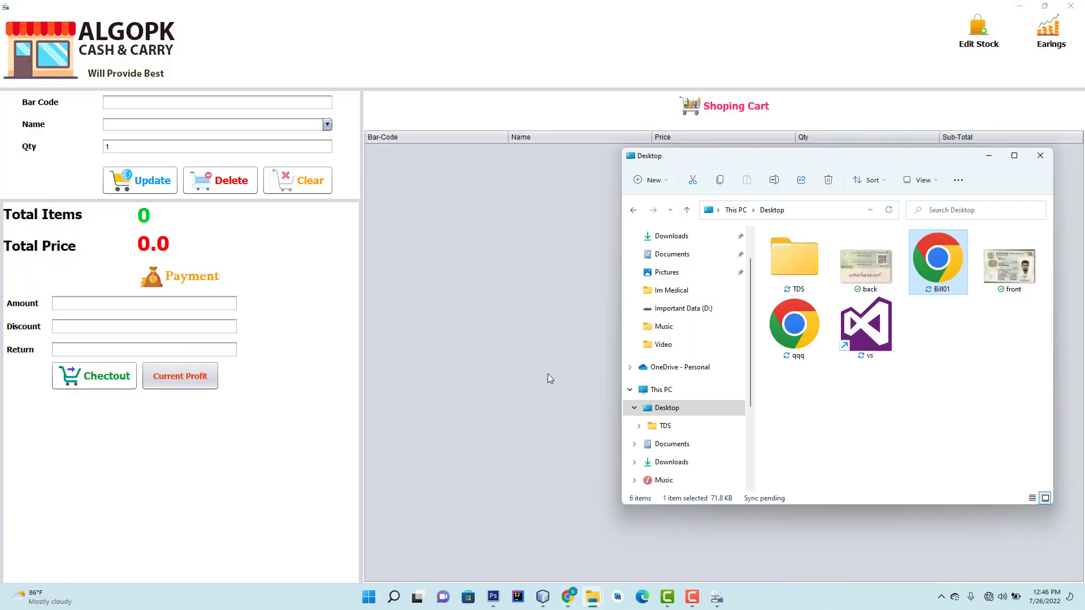
left_click(312, 421)
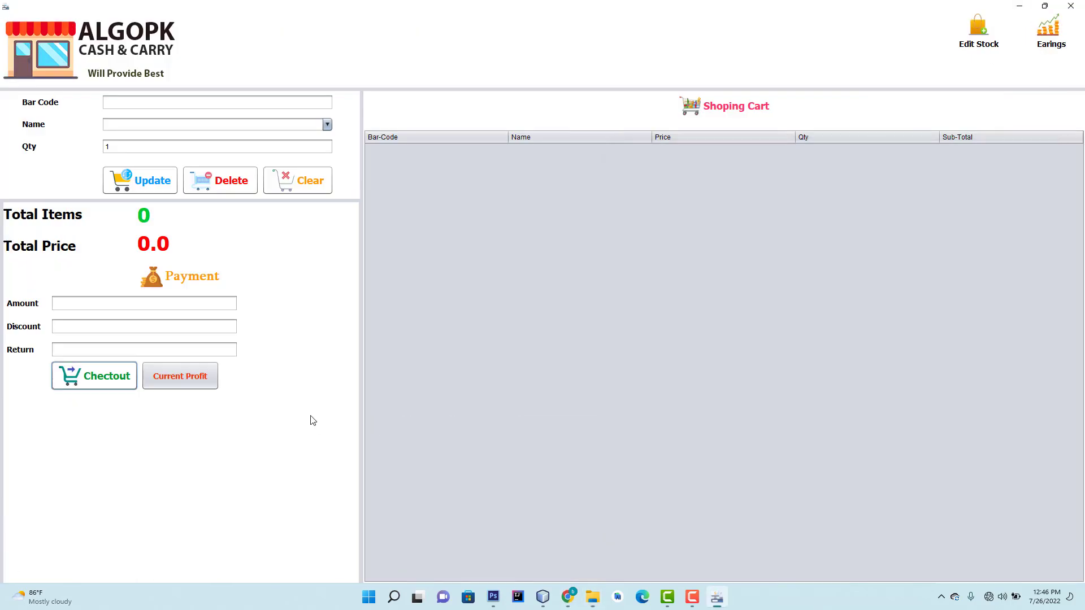
left_click(1051, 49)
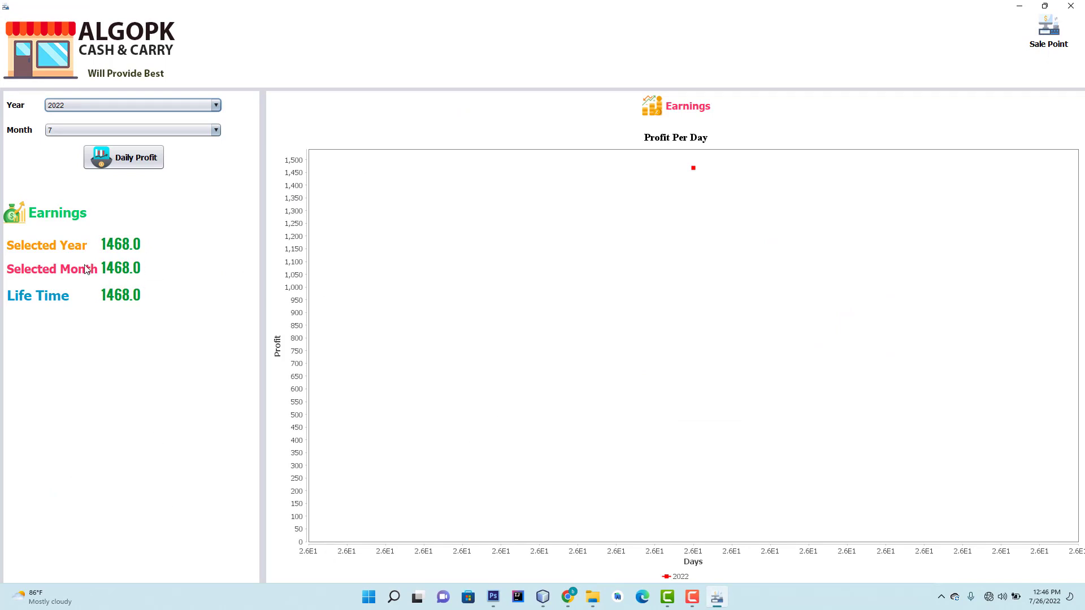
left_click(142, 130)
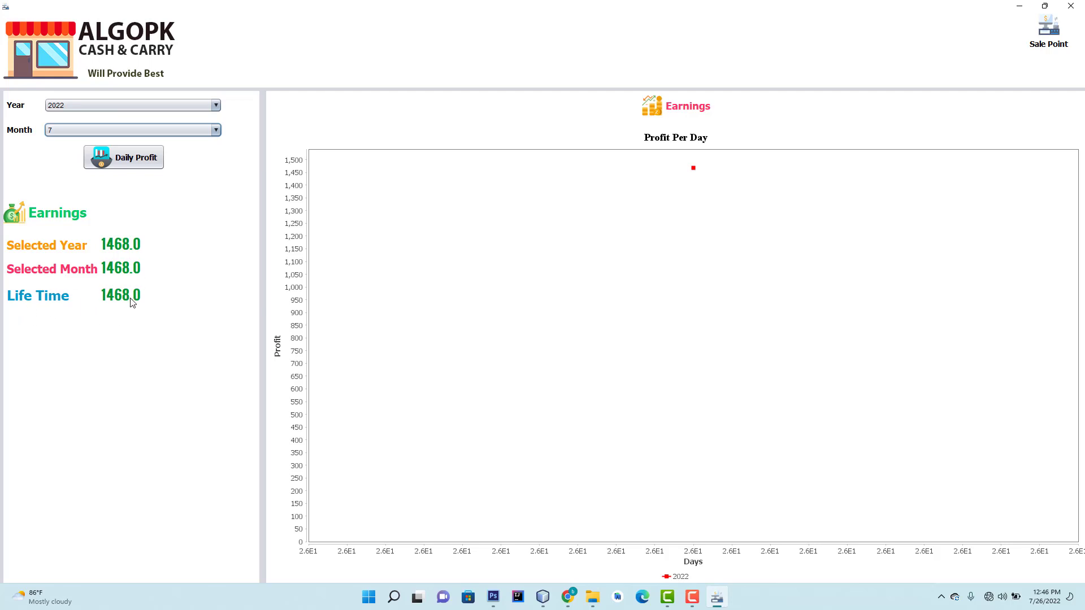
left_click(1027, 34)
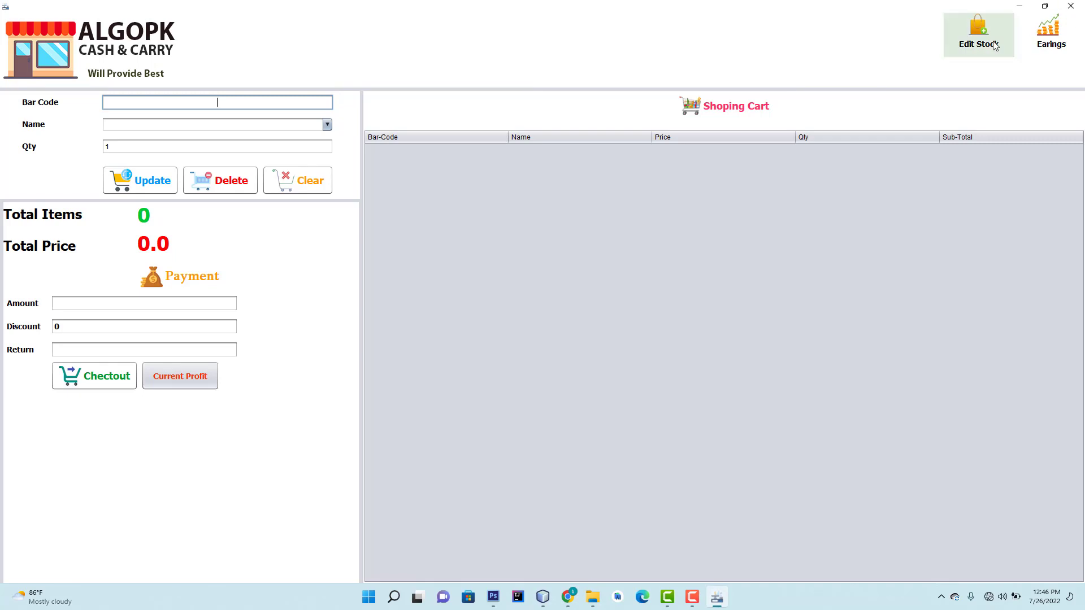
left_click(984, 38)
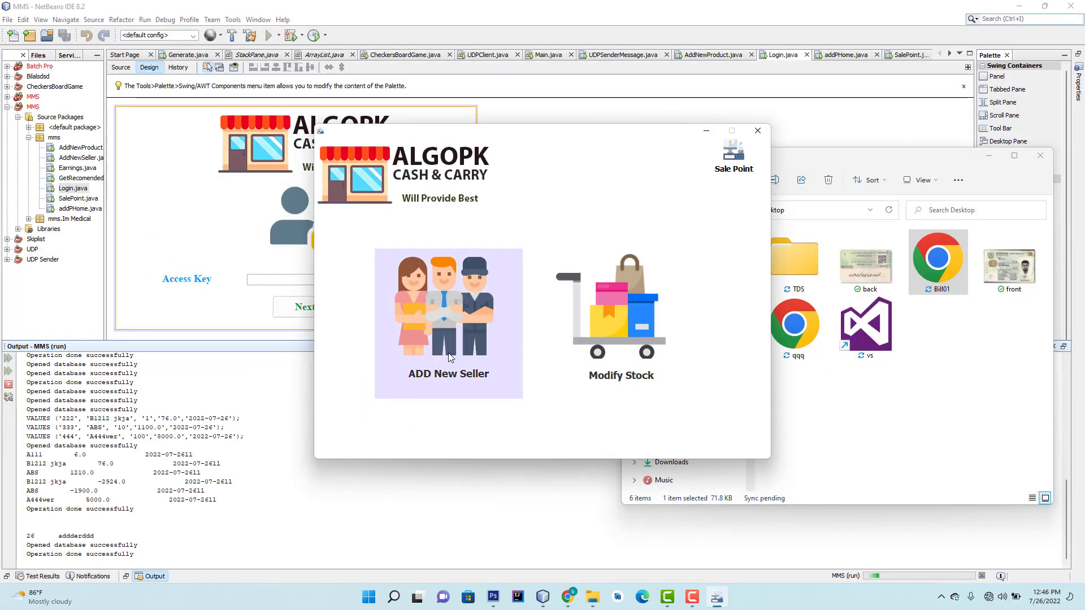
left_click(499, 372)
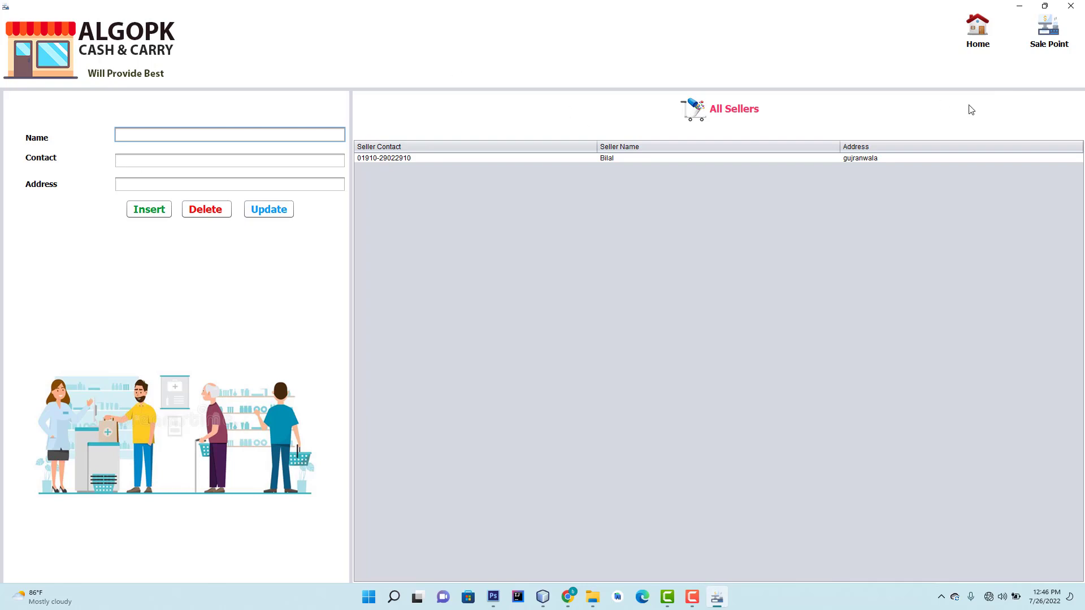
left_click(1058, 50)
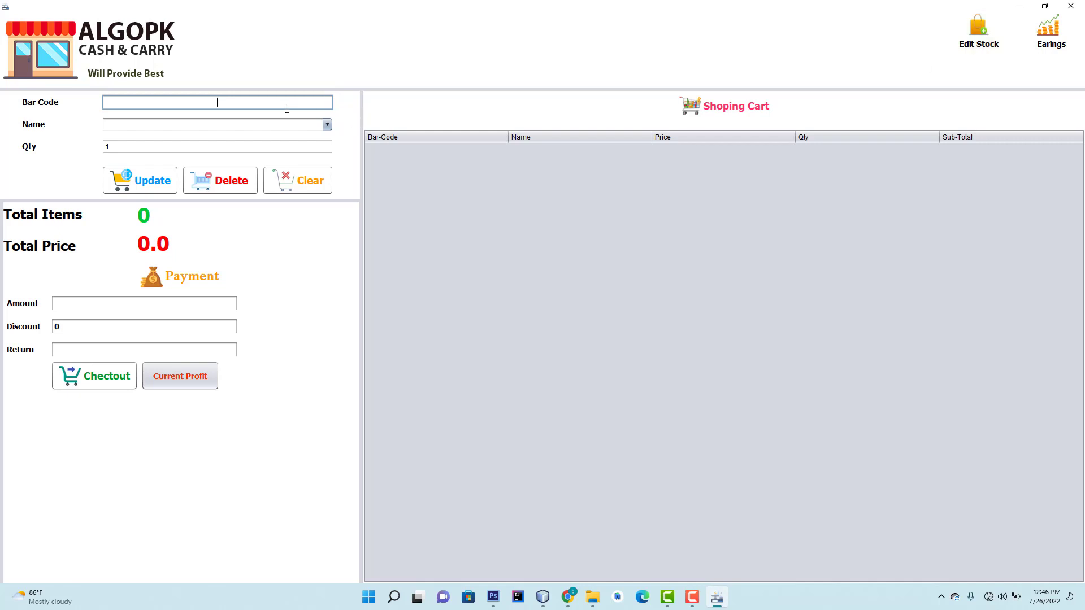
type("11")
Step: Add item 111 to the cart and set its quantity to 10
key("Return")
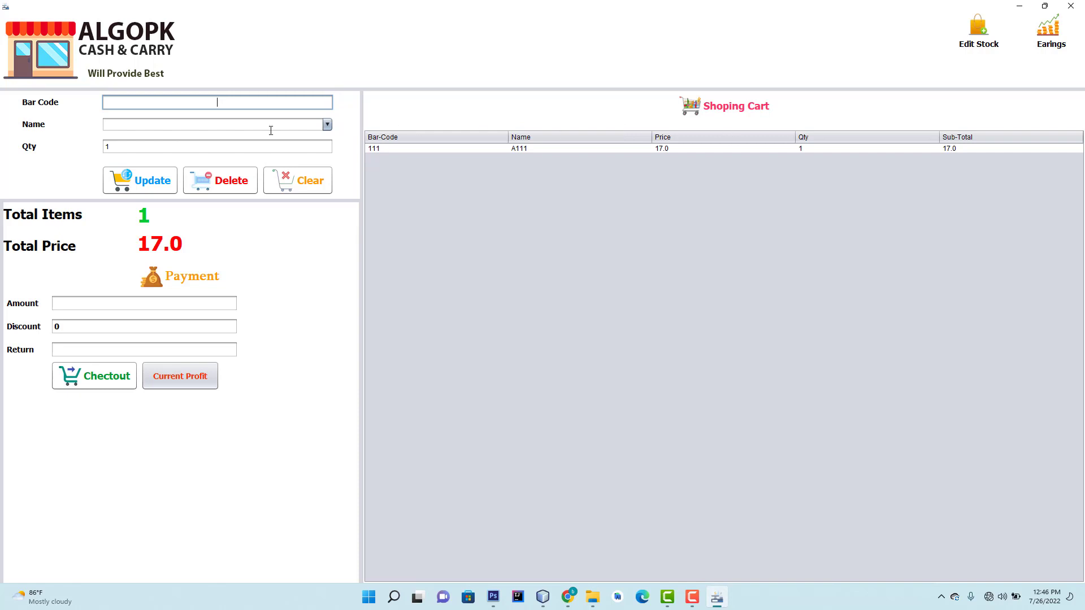
left_click(139, 152)
type("0")
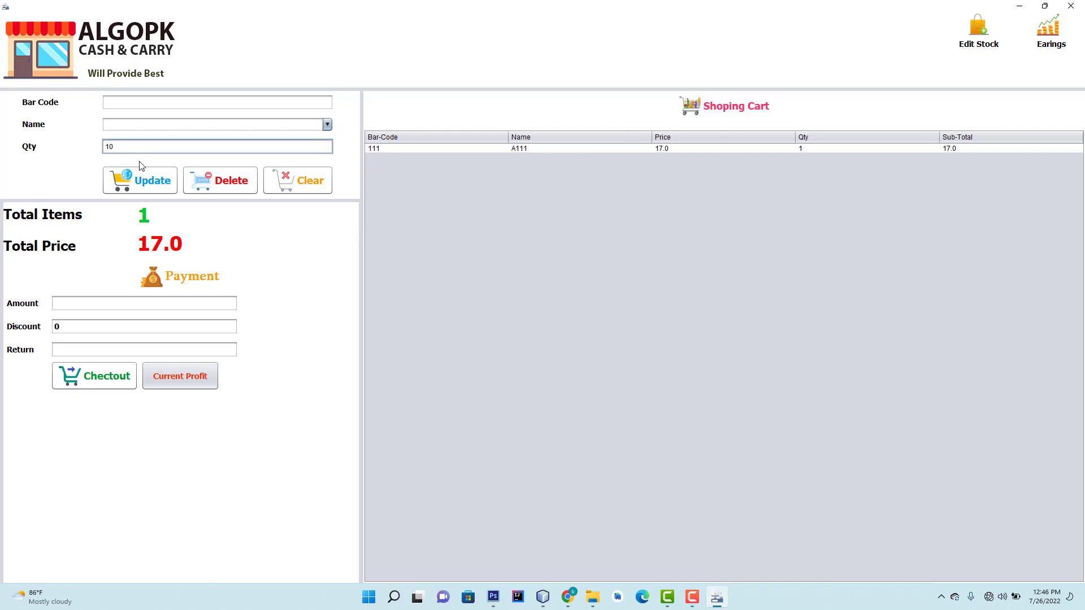
left_click(148, 179)
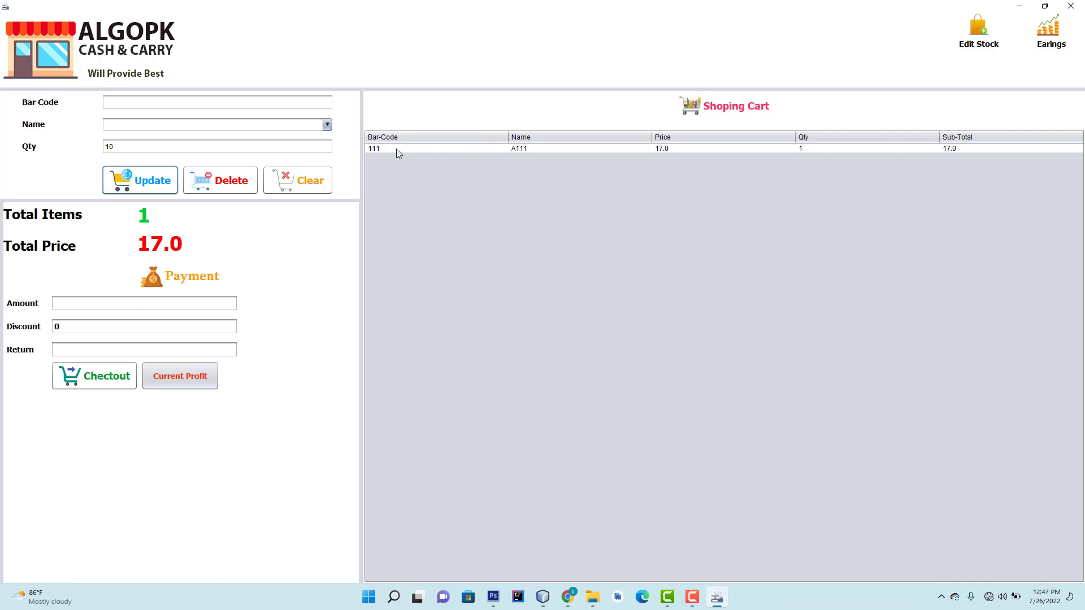
left_click(395, 148)
left_click(145, 184)
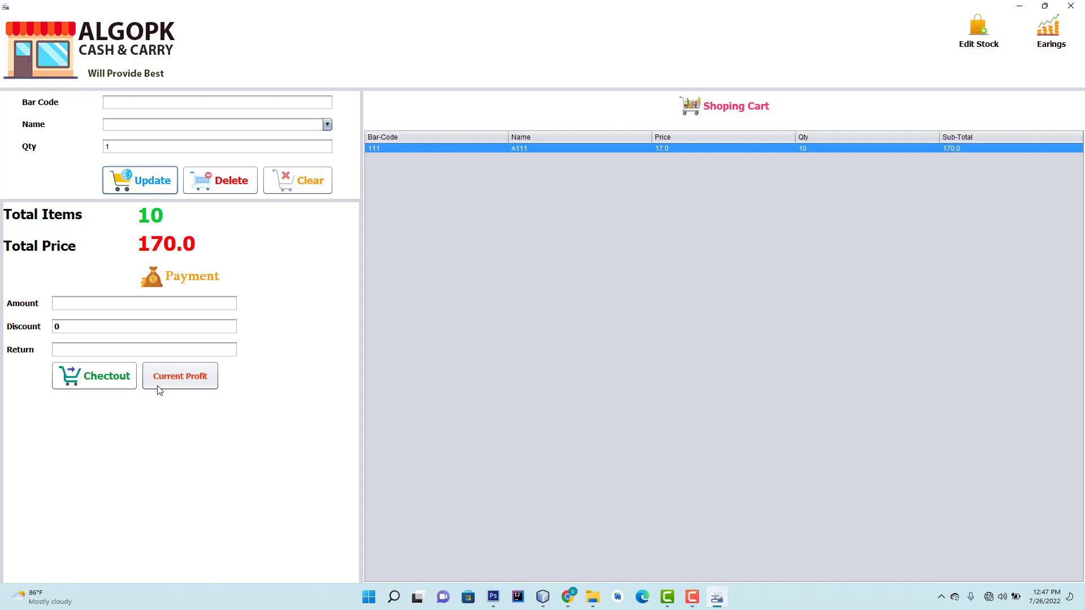
Step: Dismiss the invalid-amount warning, enter a 200 payment, and check the profit
left_click(104, 374)
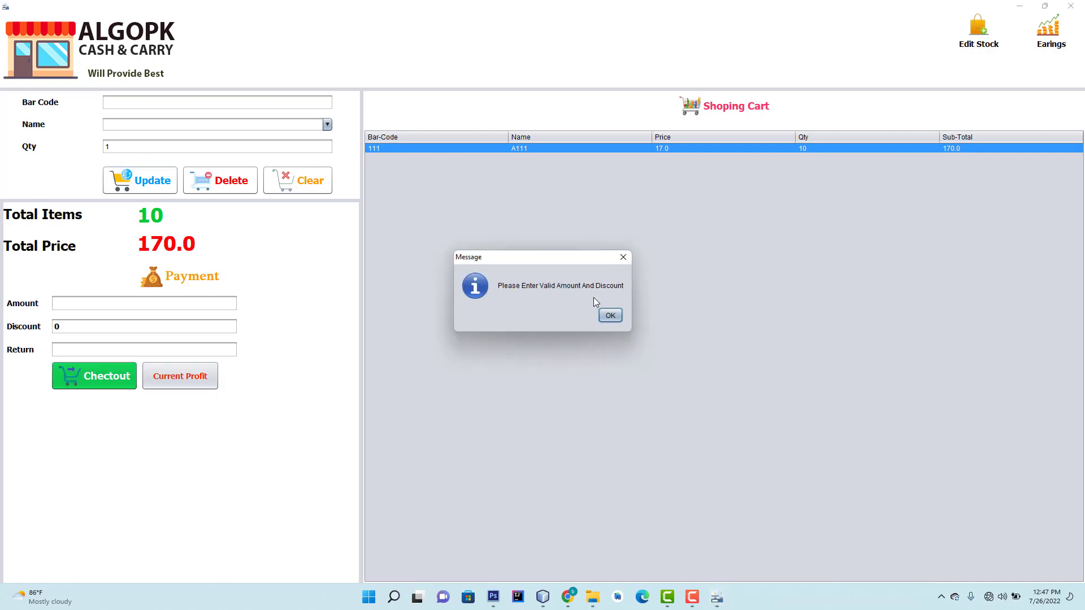
left_click(611, 318)
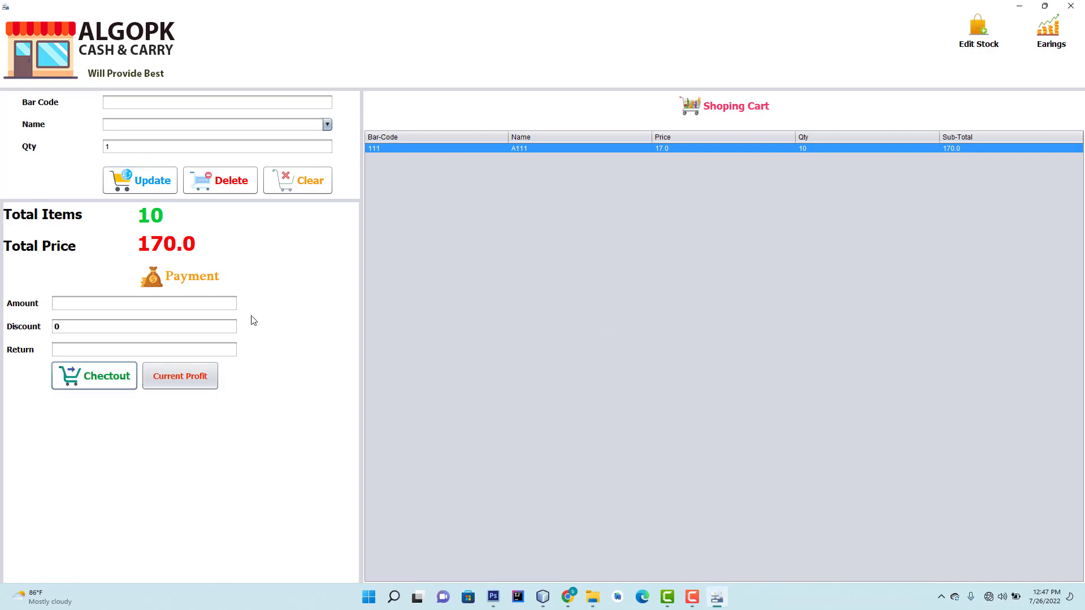
left_click(210, 300)
type("100")
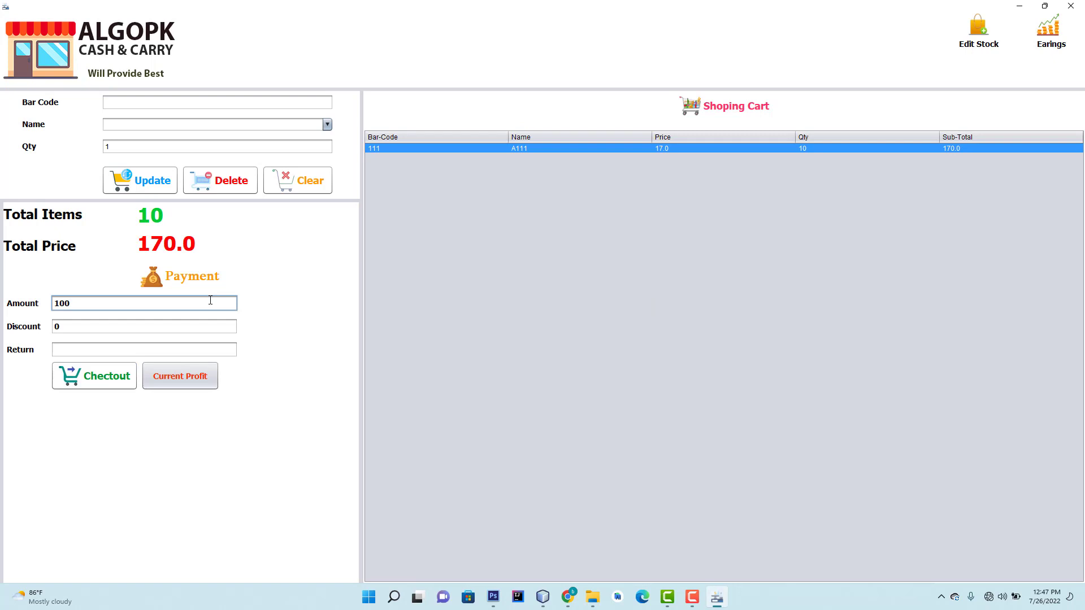
key("BackSpace")
key("BackSpace")
key("BackSpace")
type("200")
left_click(176, 378)
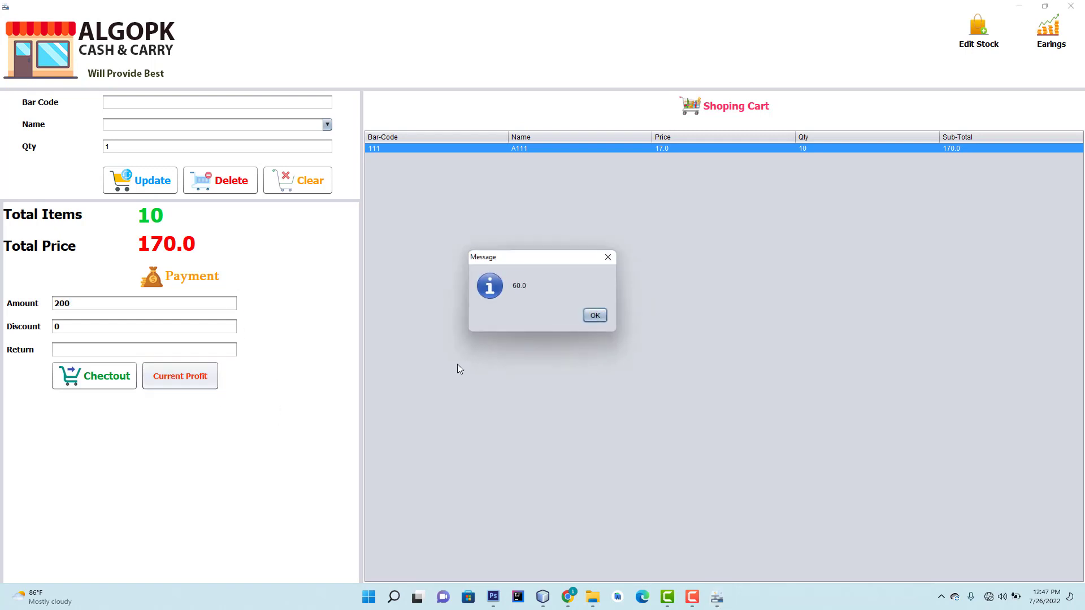
left_click(596, 316)
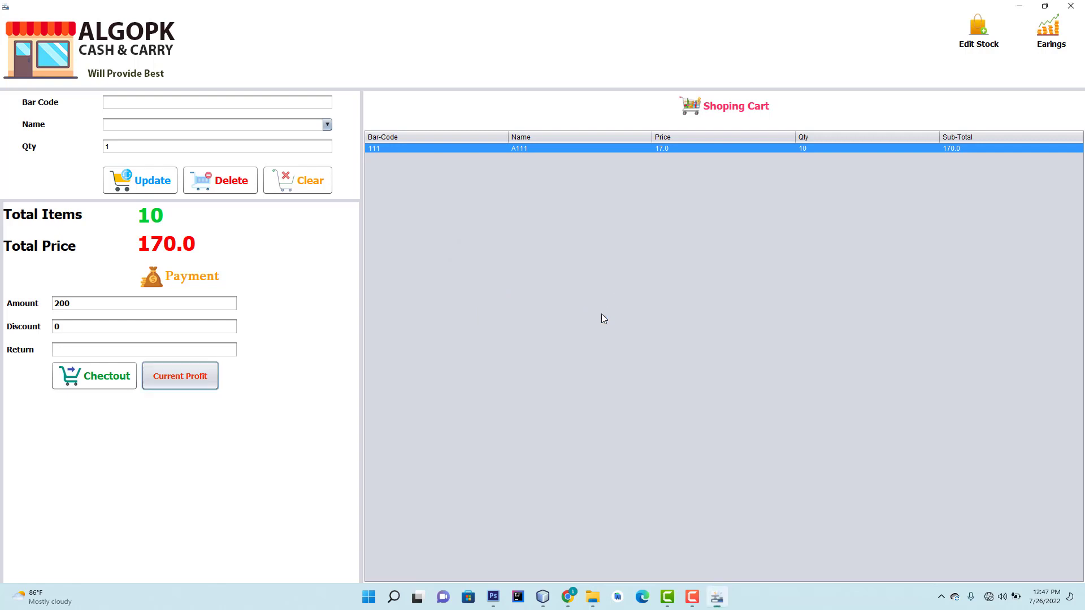
Step: Enter a 10 discount, check out, confirm, and choose to print the bill
left_click(85, 326)
type("1")
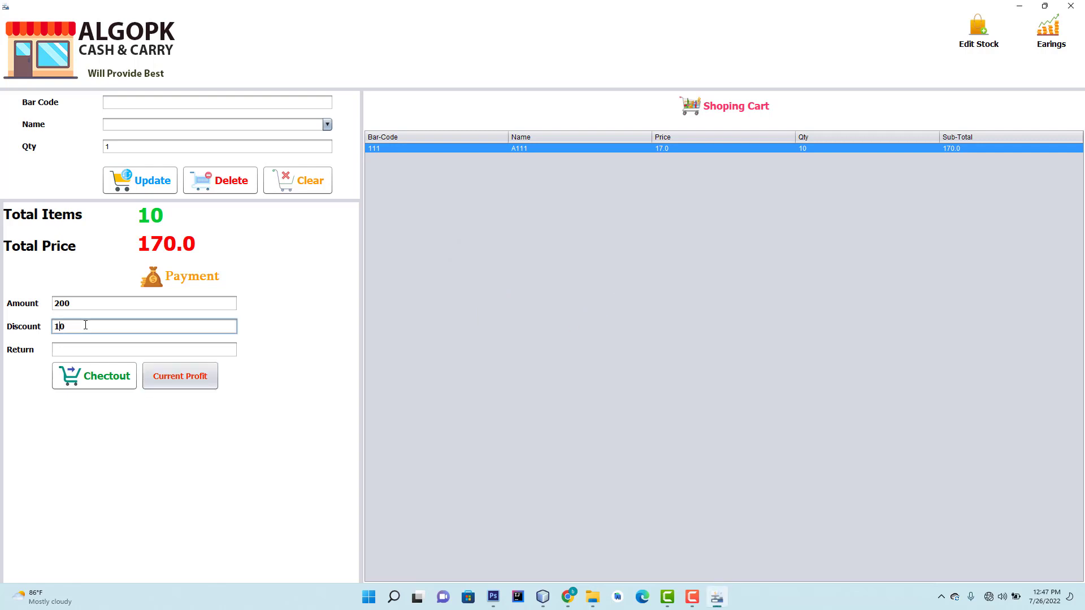
left_click(93, 375)
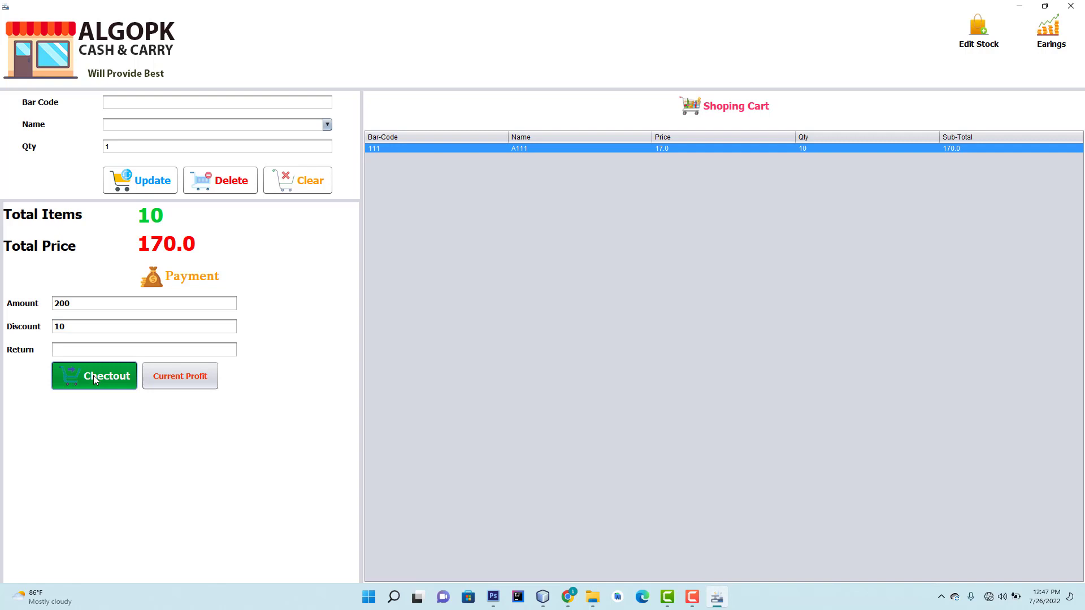
left_click(531, 316)
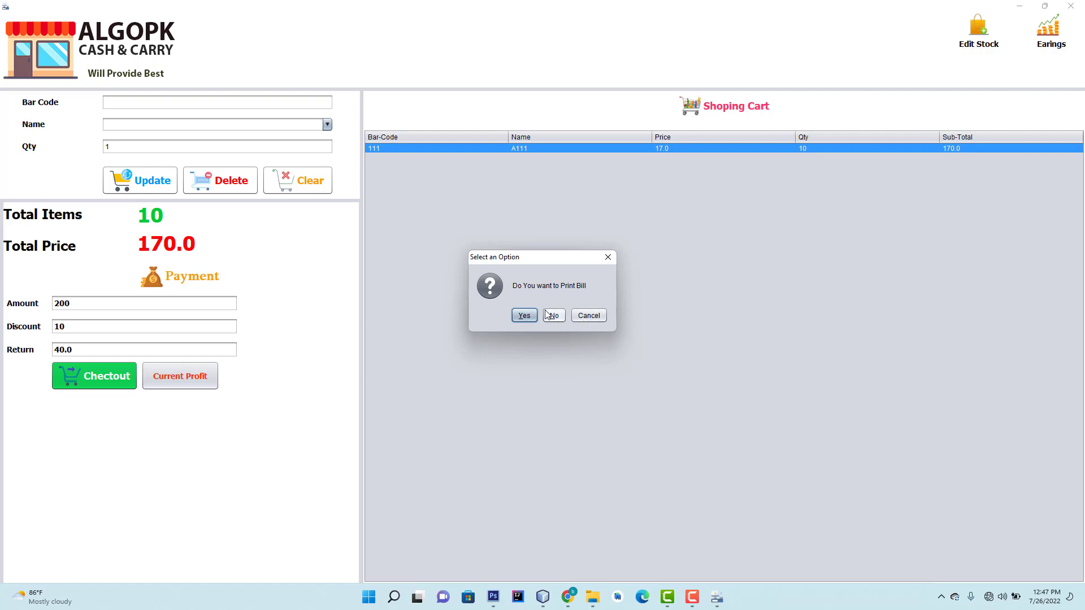
left_click(524, 316)
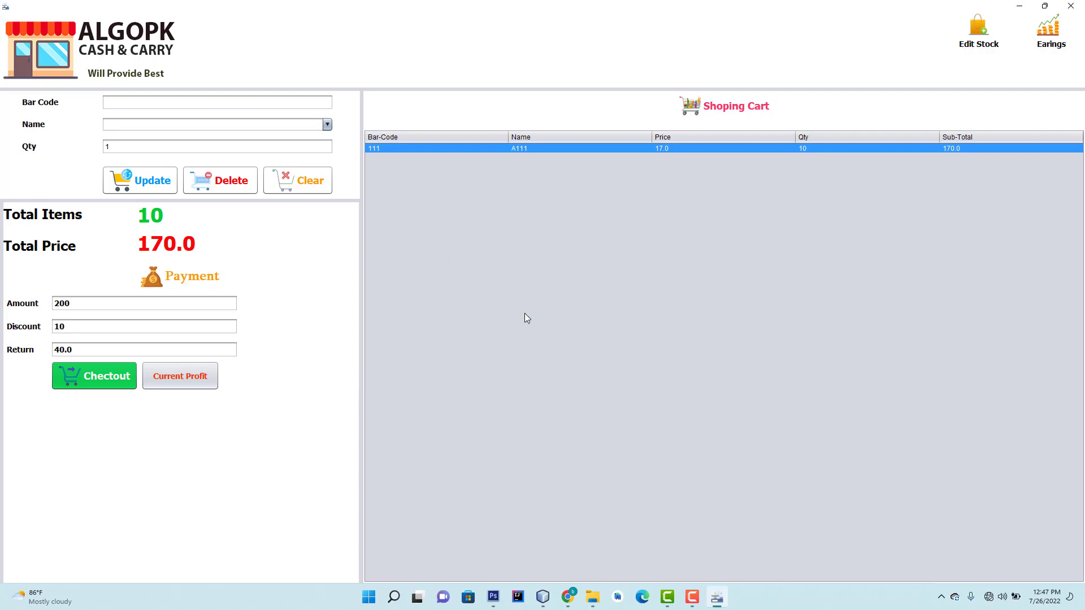
type("B")
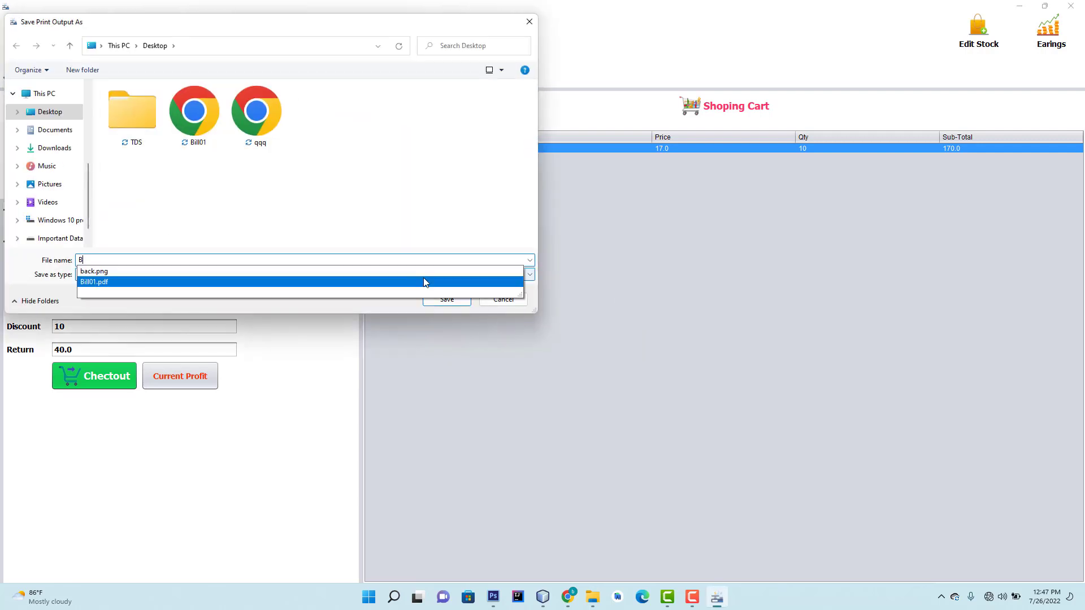
type("iil01")
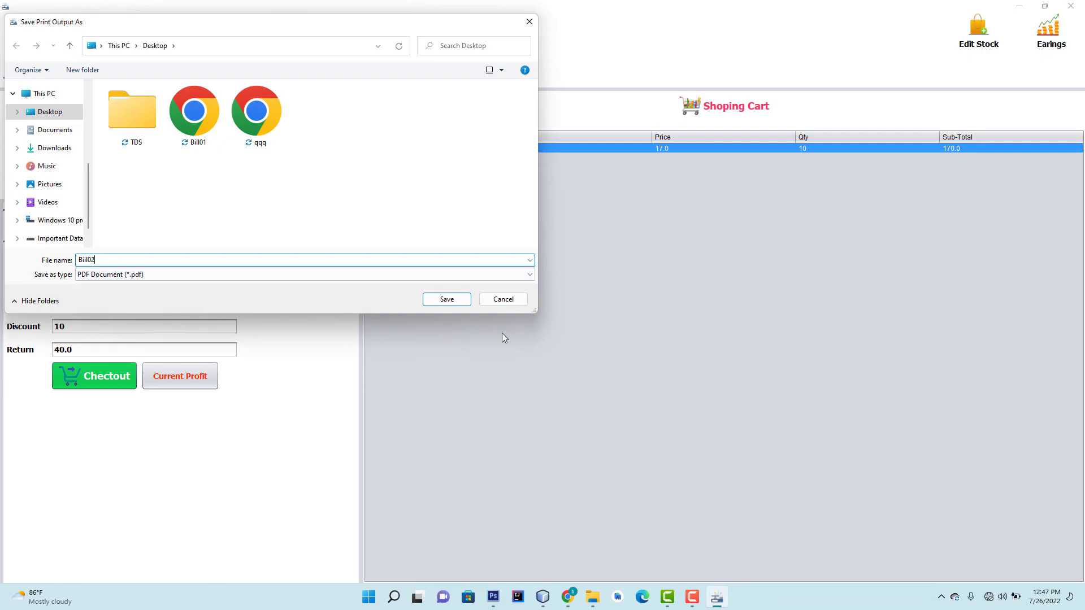
Step: Save the bill to the Desktop, then check the stock list showing A111 at 91 units
key("Return")
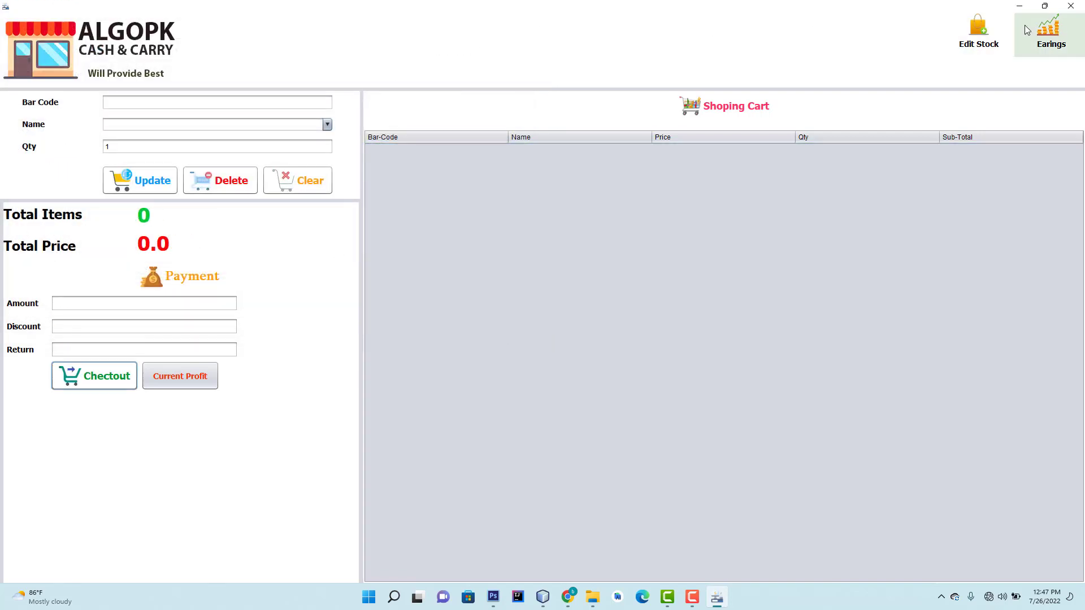
left_click(979, 34)
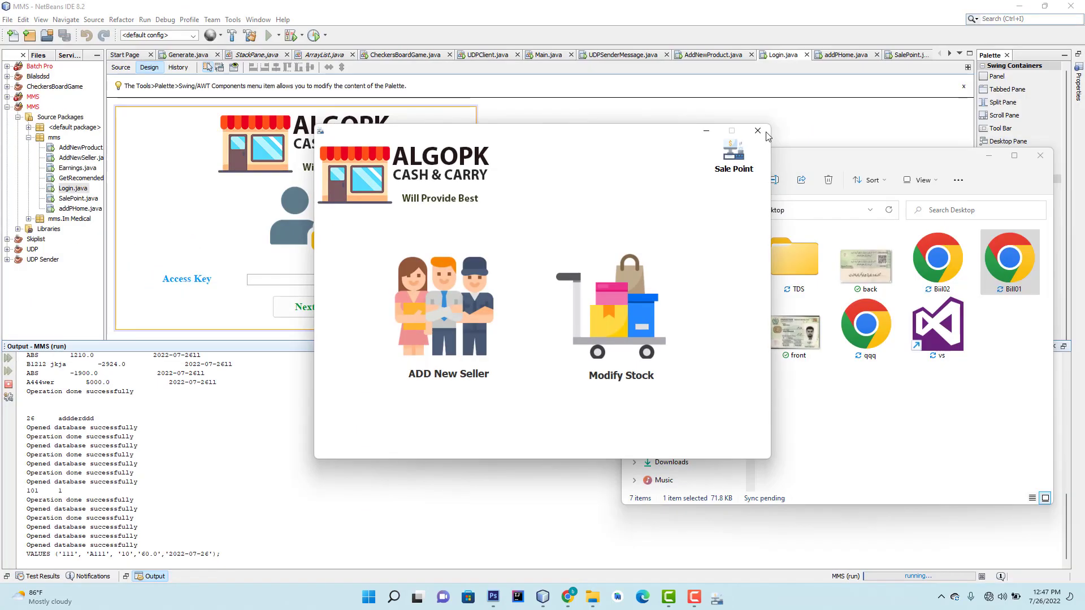
left_click(595, 305)
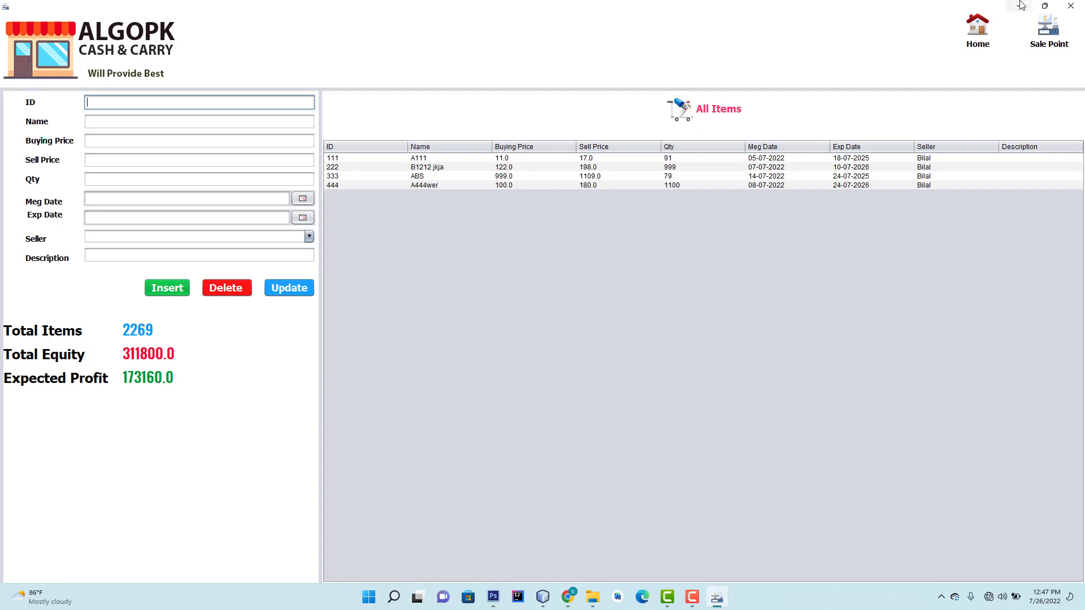
left_click(960, 37)
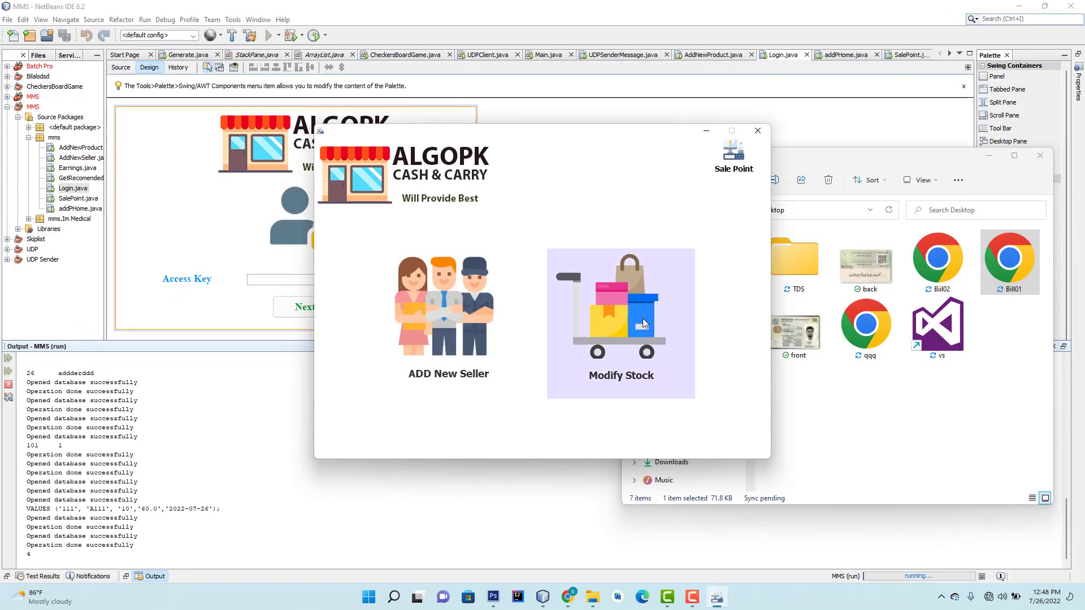
Step: Open a new sale and add item 444 to the cart five times
left_click(726, 161)
type("444")
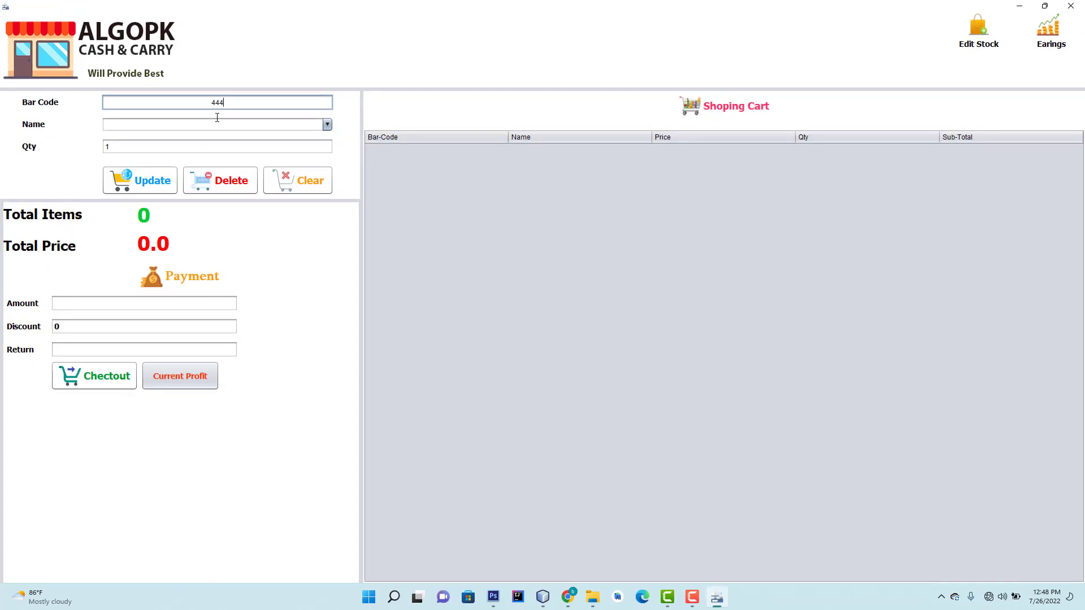
key("Return")
type("444")
key("Return")
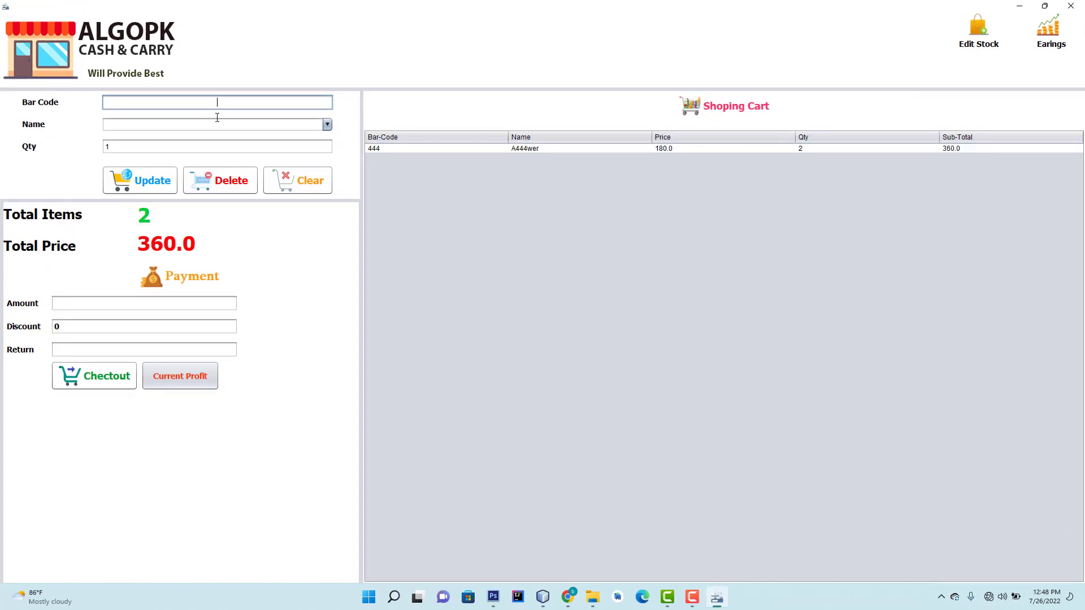
type("44")
key("Return")
type("44")
key("Return")
type("44")
type("4")
key("Return")
Step: Change the A444wer cart quantity to 1000, totalling 180000.0
left_click(647, 151)
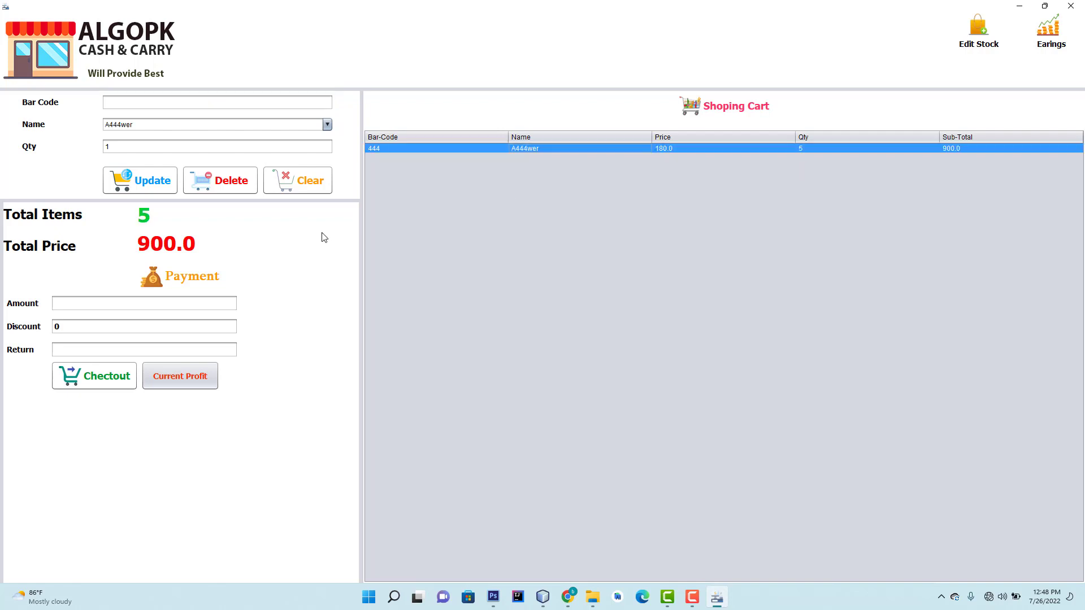
left_click(127, 144)
type("000")
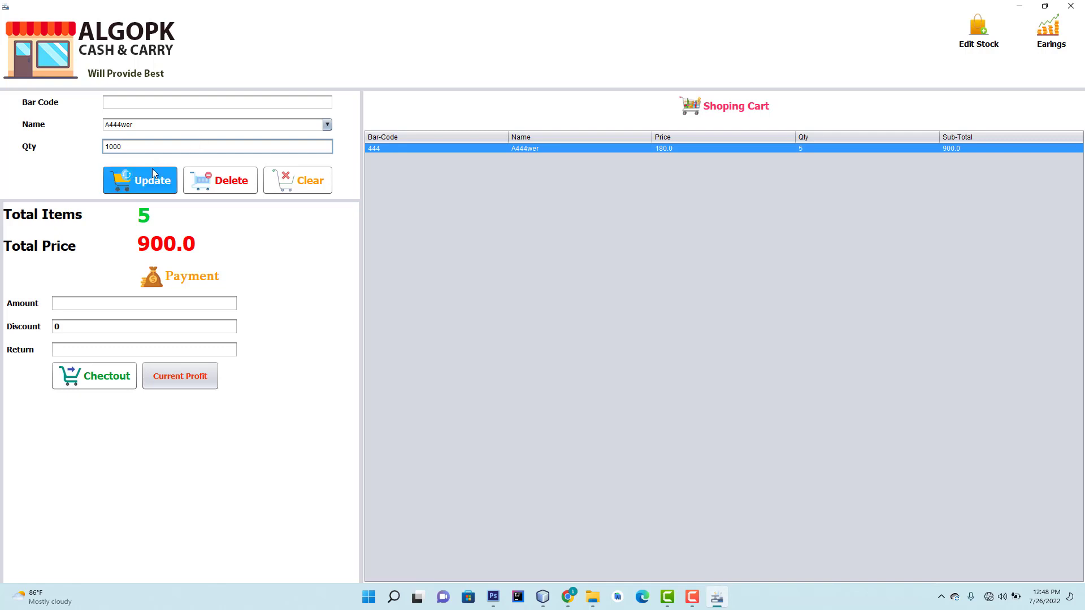
left_click(142, 180)
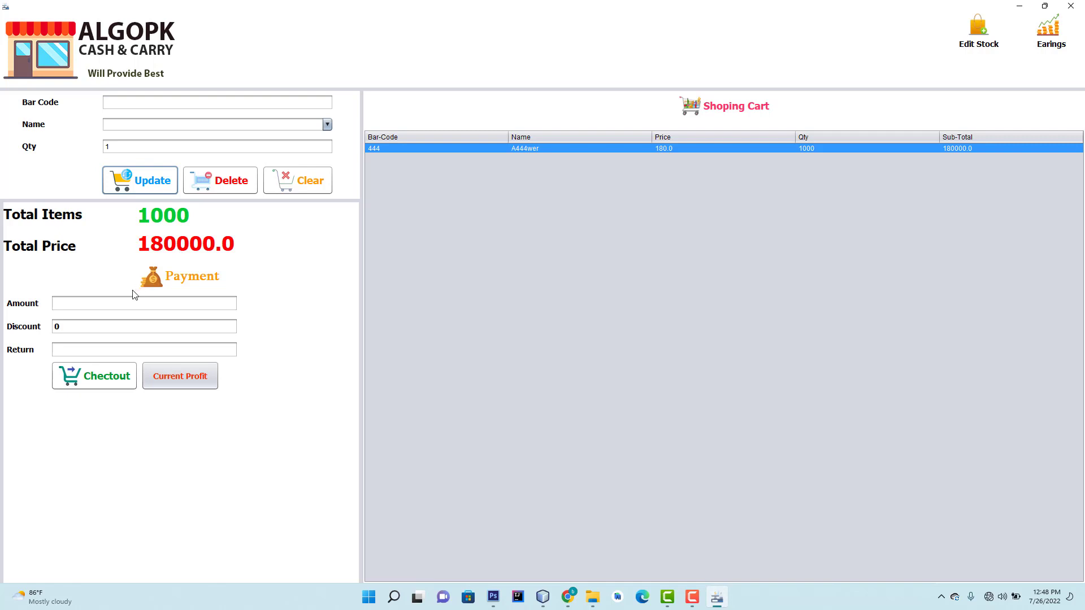
Step: Enter a payment of 180000 and check the cart's current profit
left_click(125, 302)
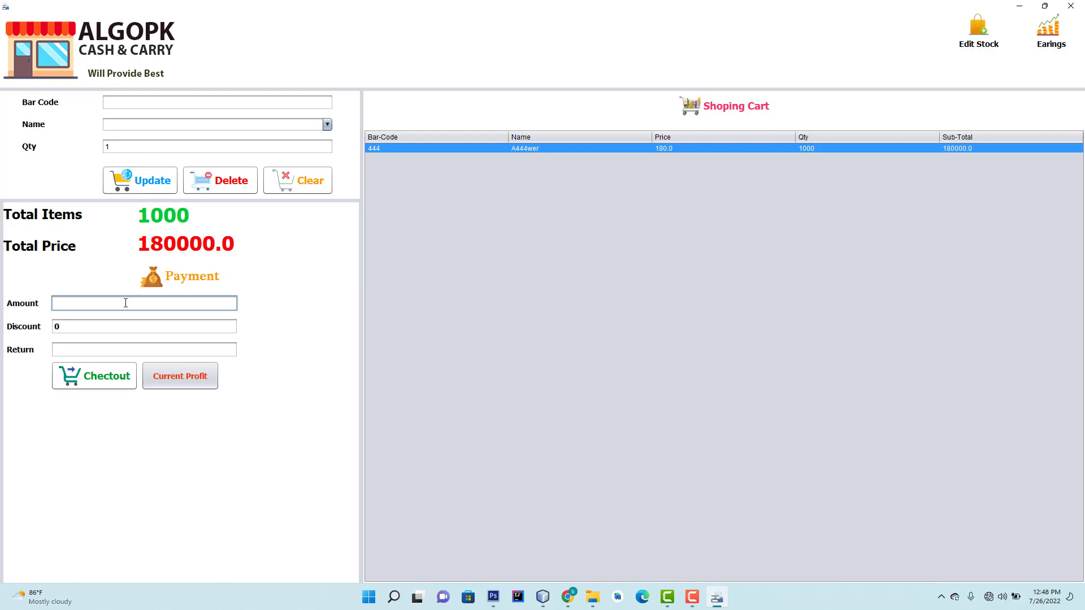
type("18")
type("0000")
left_click(180, 378)
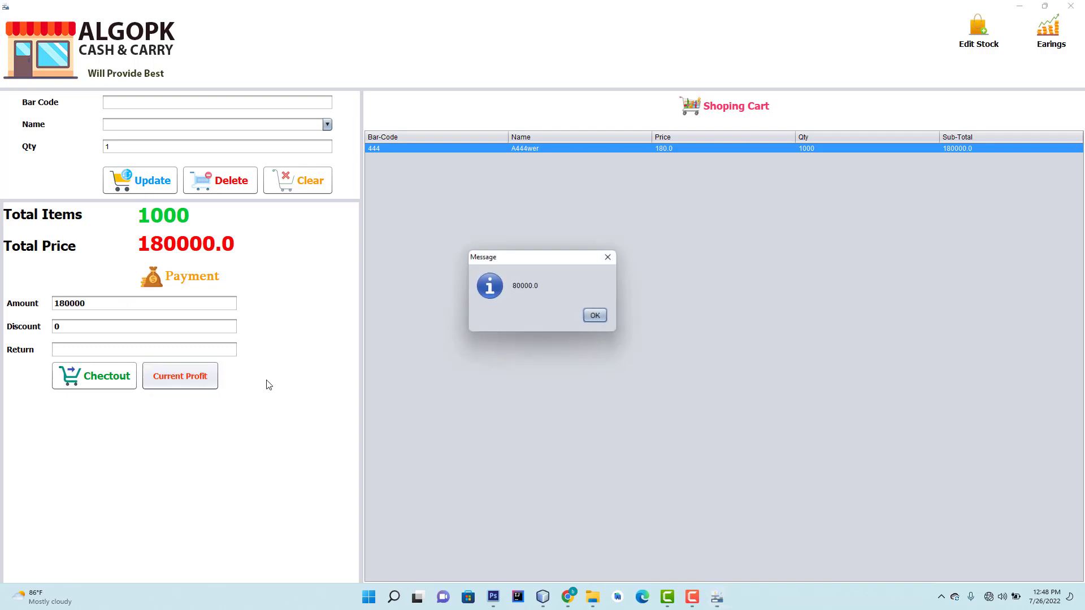
left_click(595, 316)
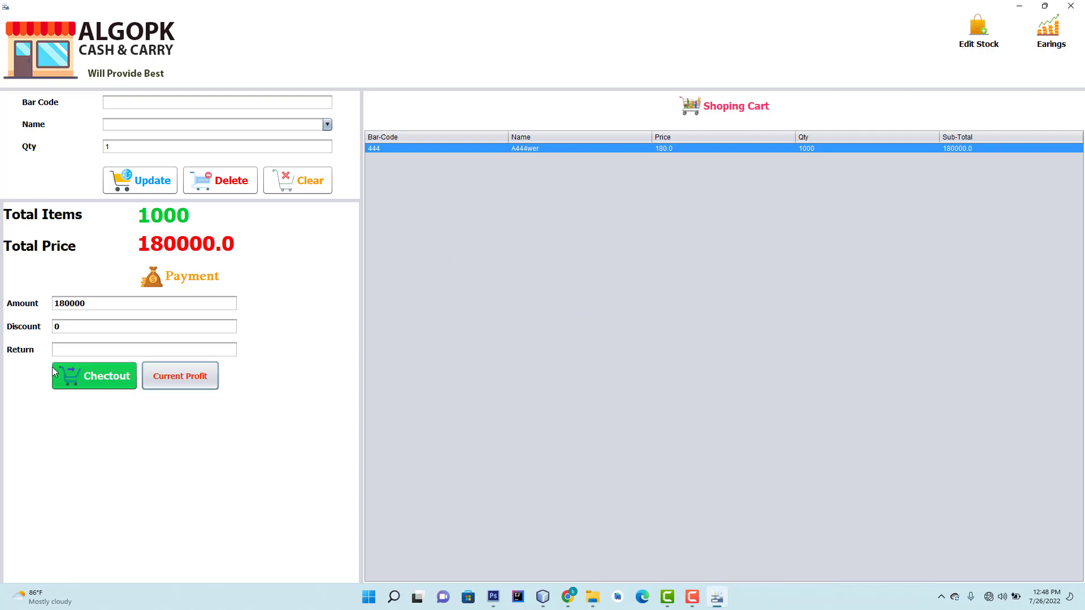
Step: Apply a 6000 discount, confirm checkout, and save the bill as a PDF
left_click(56, 329)
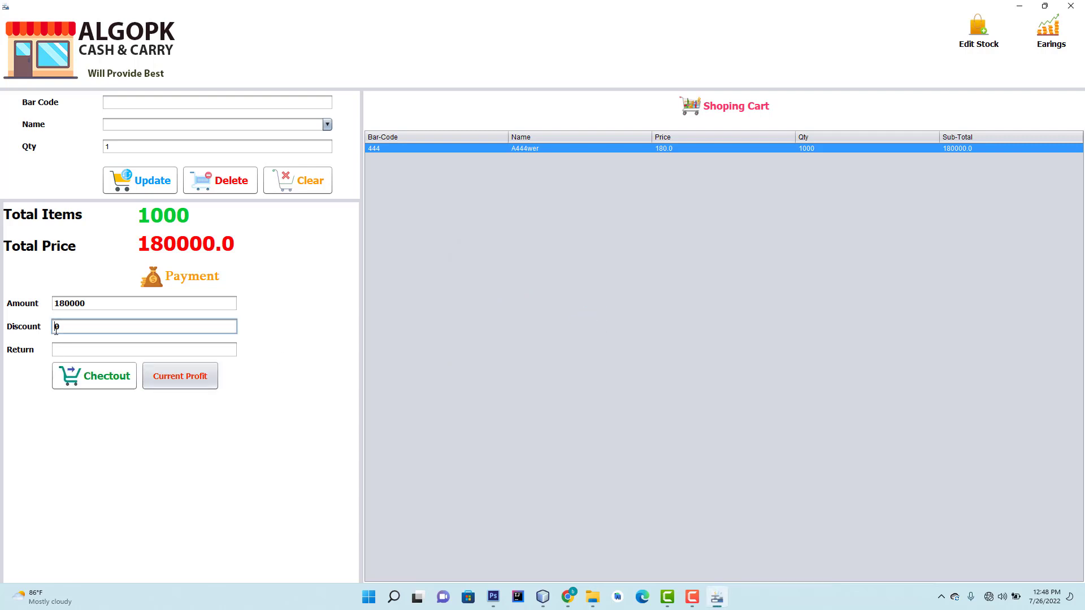
type("6000")
left_click(105, 377)
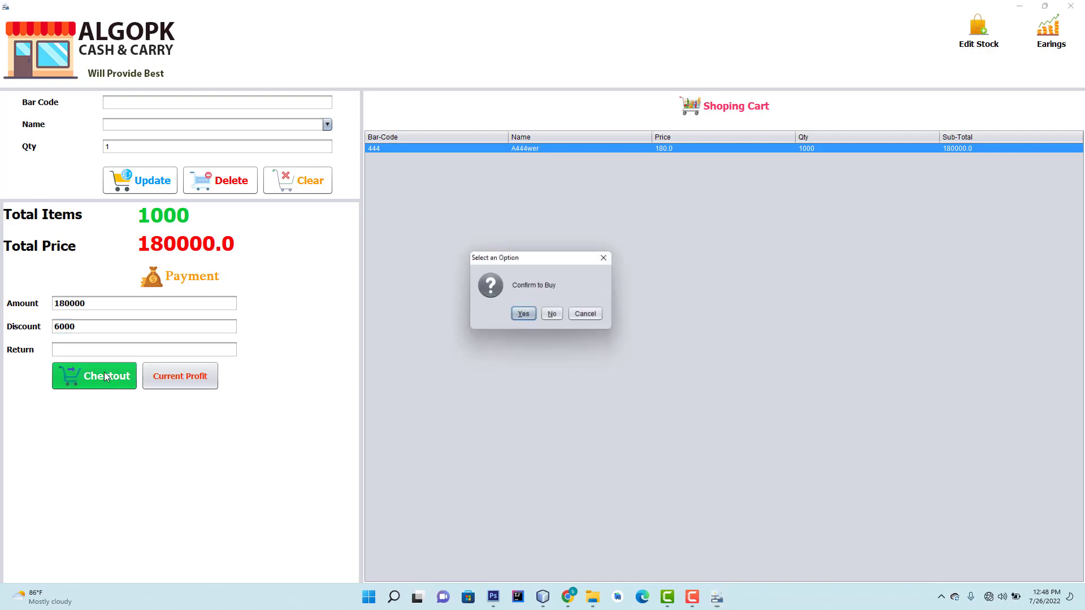
left_click(526, 318)
left_click(526, 318)
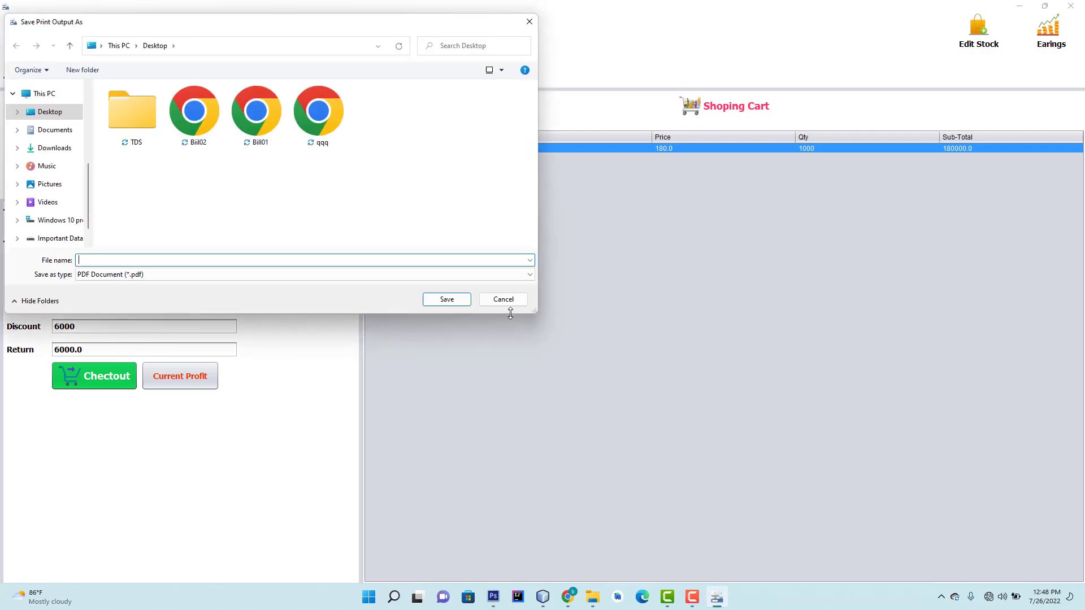
type("Bil")
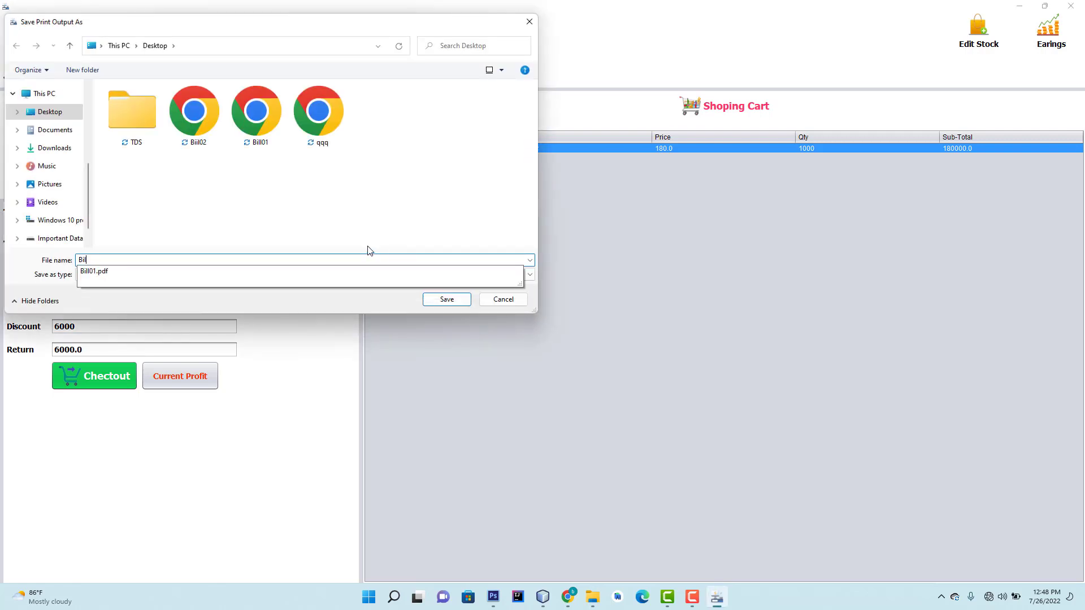
type("2")
key("Return")
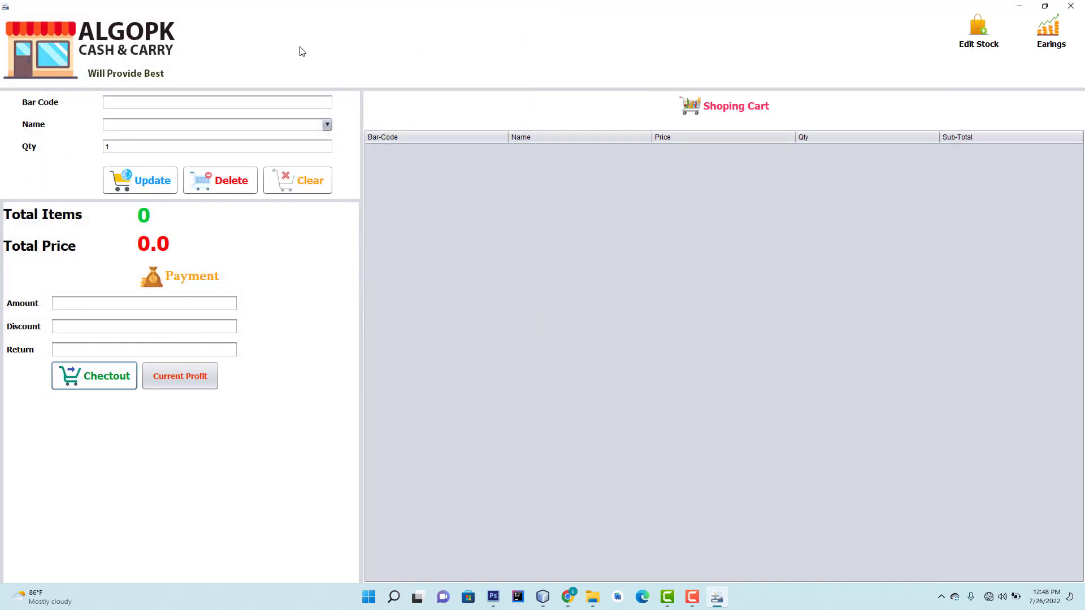
Step: Close the sale point, review the updated item stock list, and bring the bills folder forward
left_click(1007, 39)
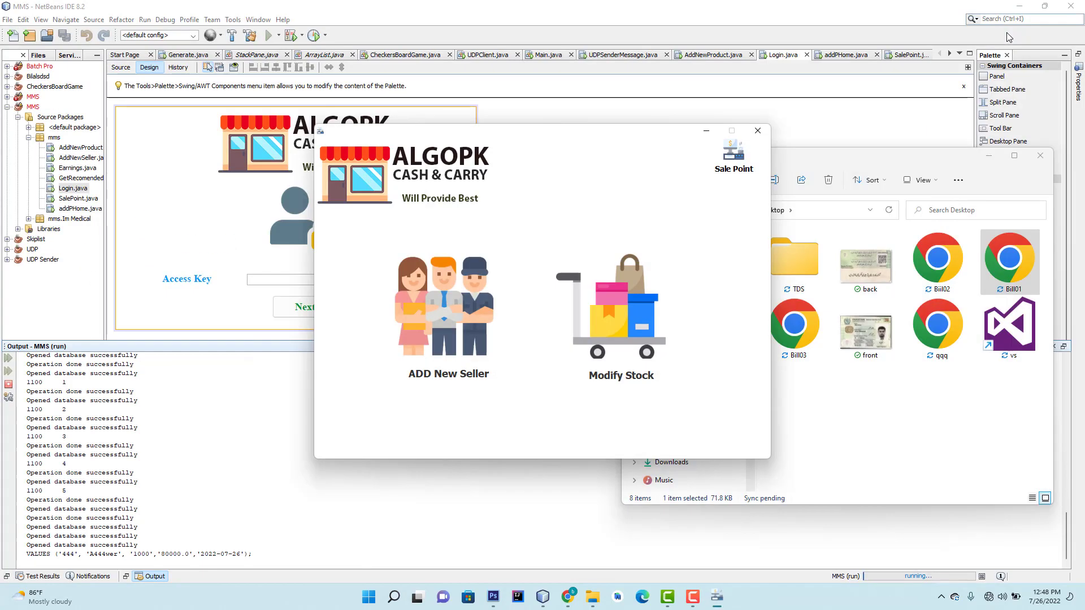
left_click(606, 348)
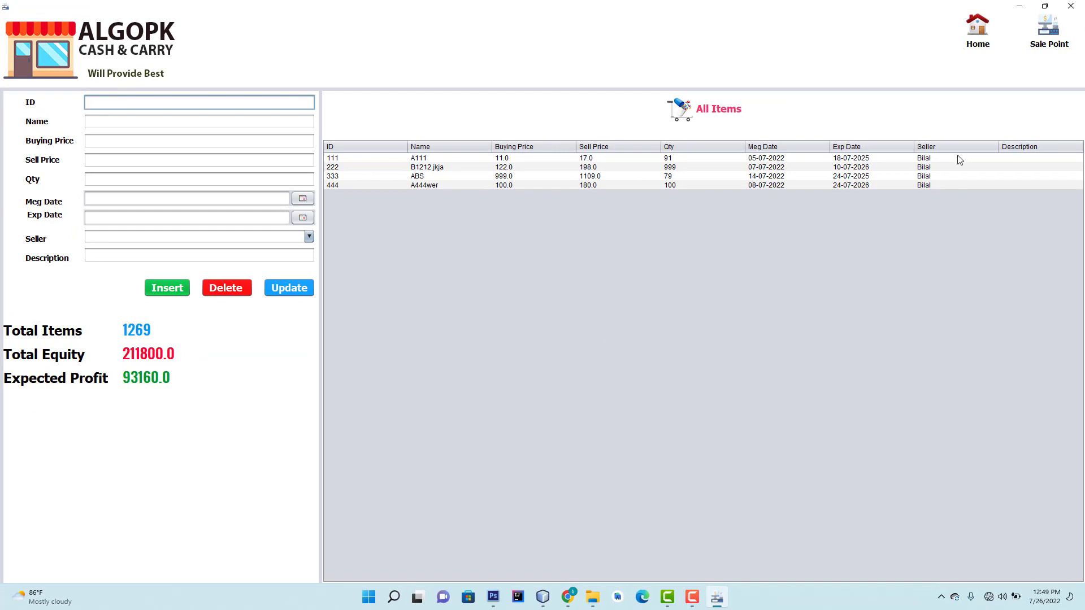
left_click(988, 33)
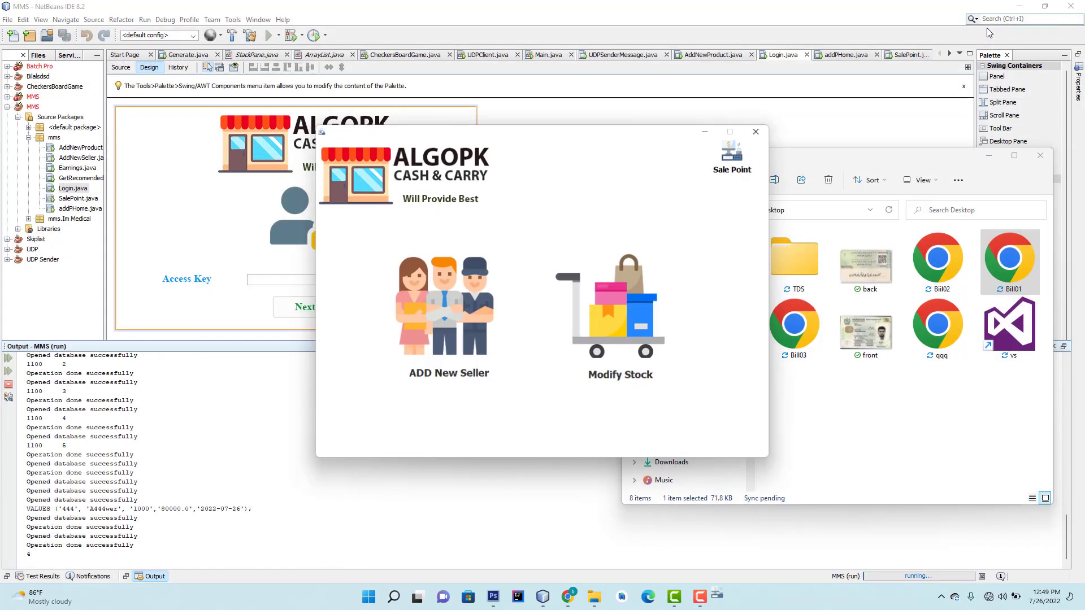
left_click(836, 449)
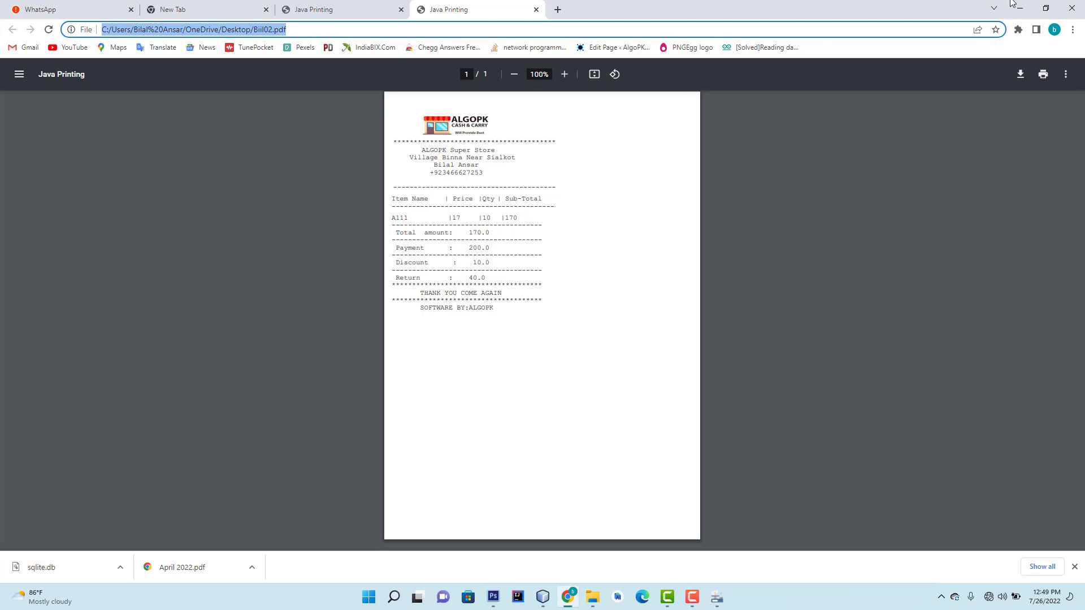
Step: View Bill03.pdf with its 6000.0 discount in Chrome, then return to NetBeans
left_click(1014, 8)
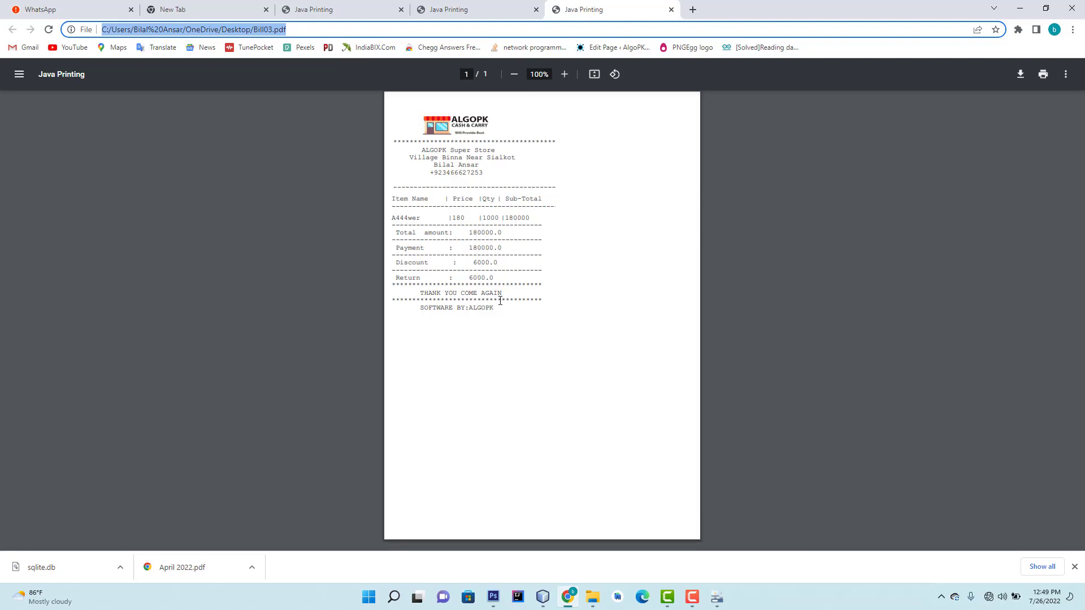
left_click(543, 598)
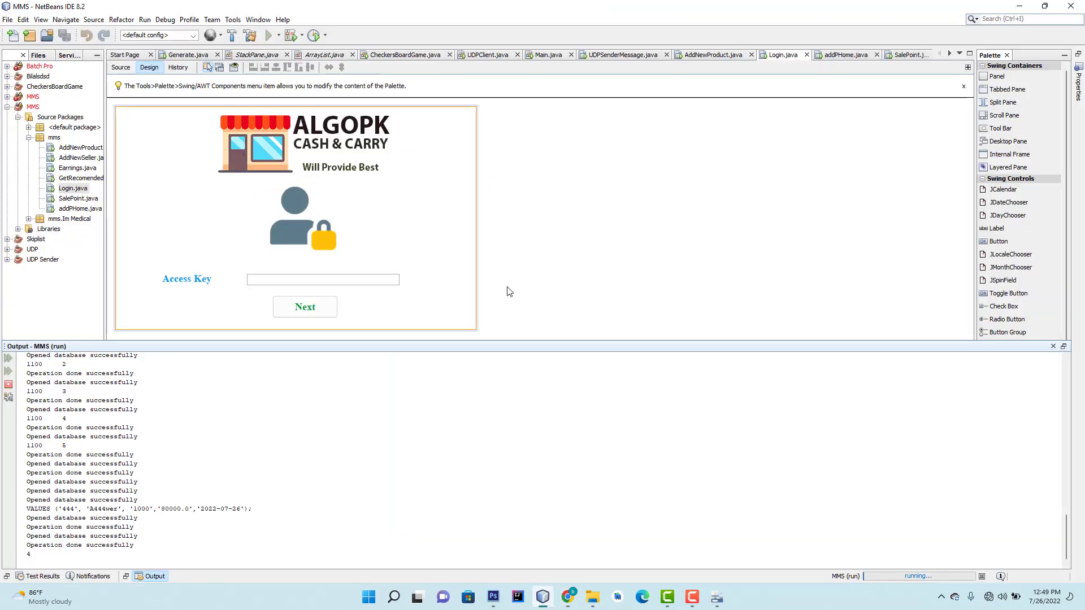